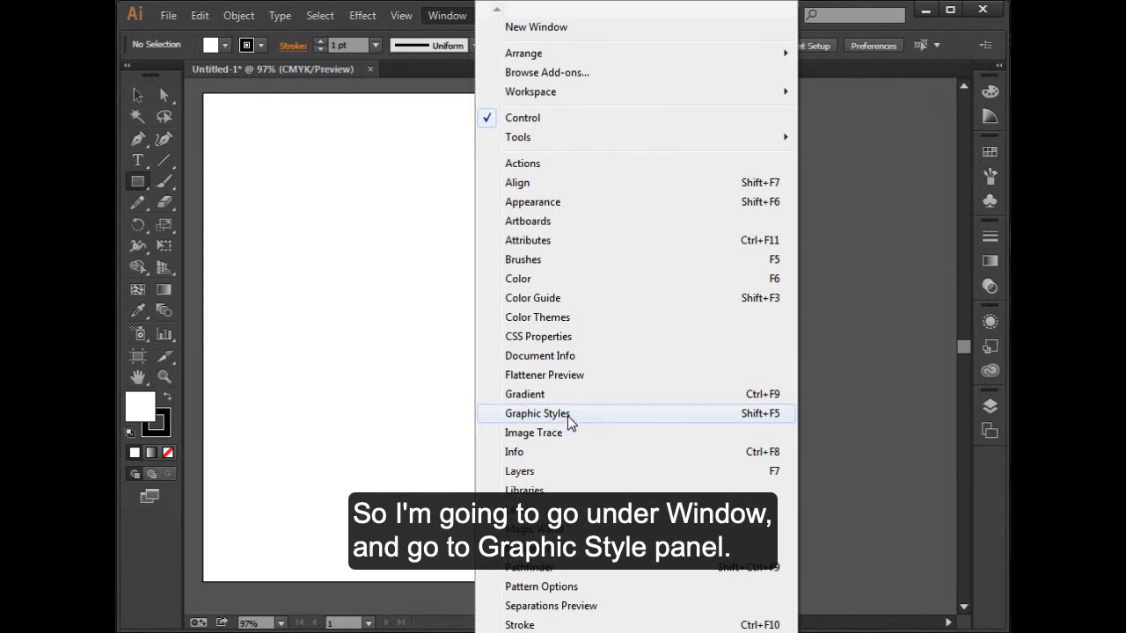
Open the Graphic Styles panel, detach it from the dock beside the artboard, and enlarge it
click(569, 420)
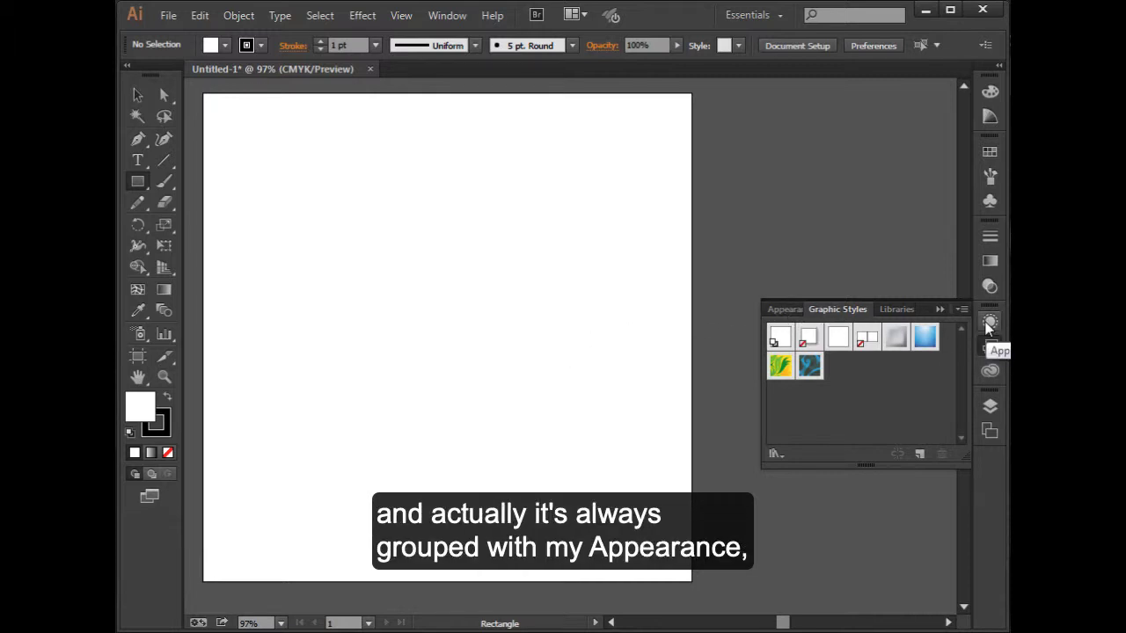
drag(834, 311, 734, 140)
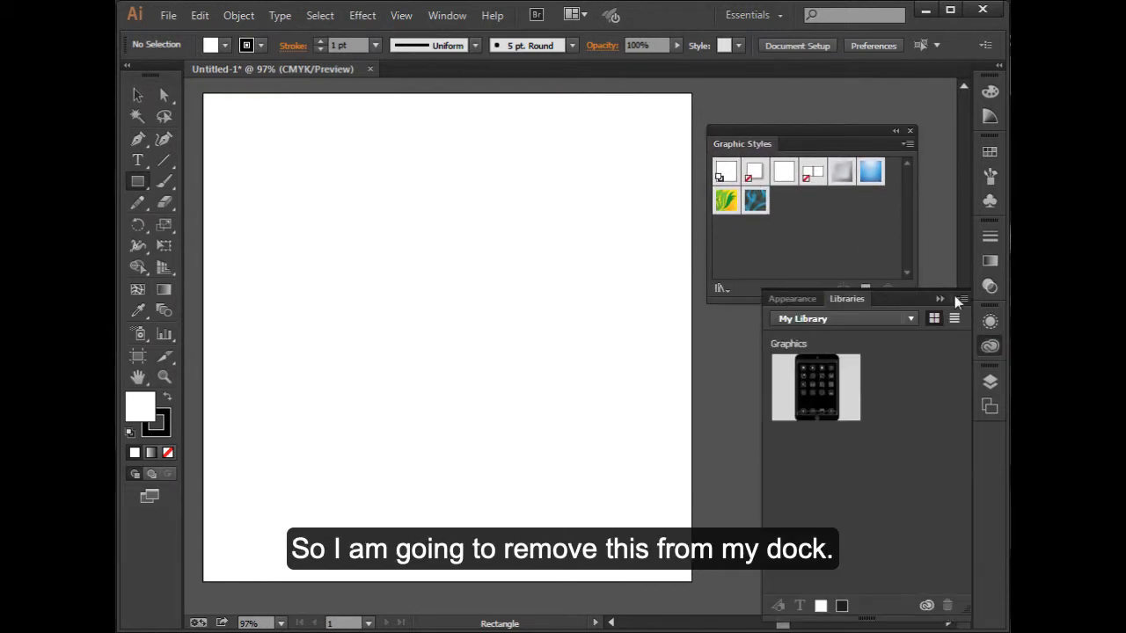
click(939, 299)
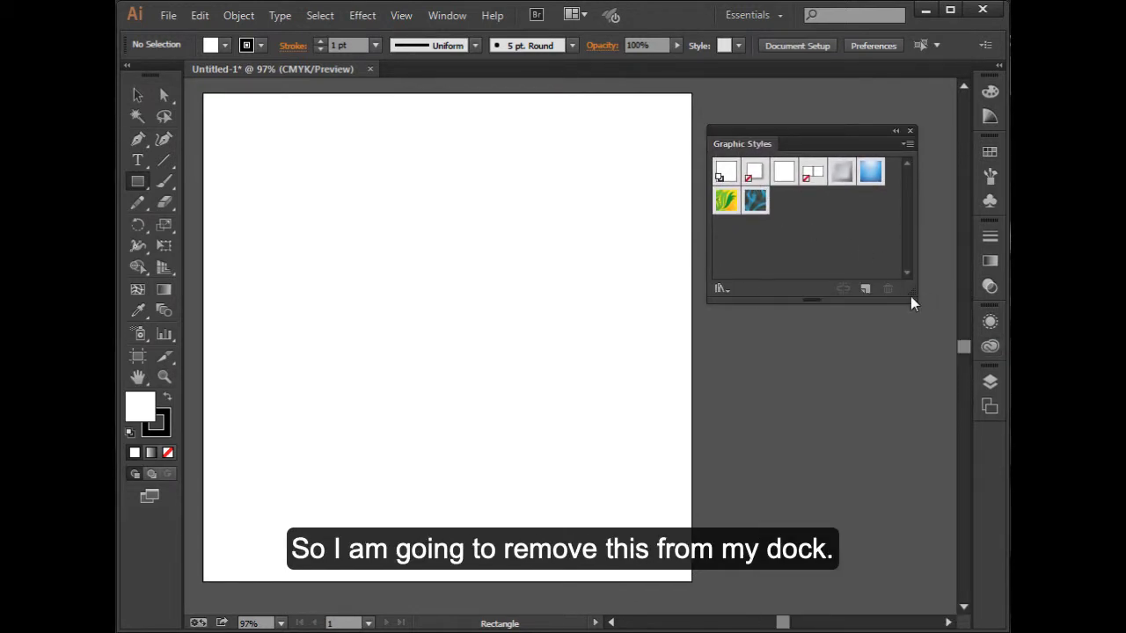
drag(911, 292, 946, 327)
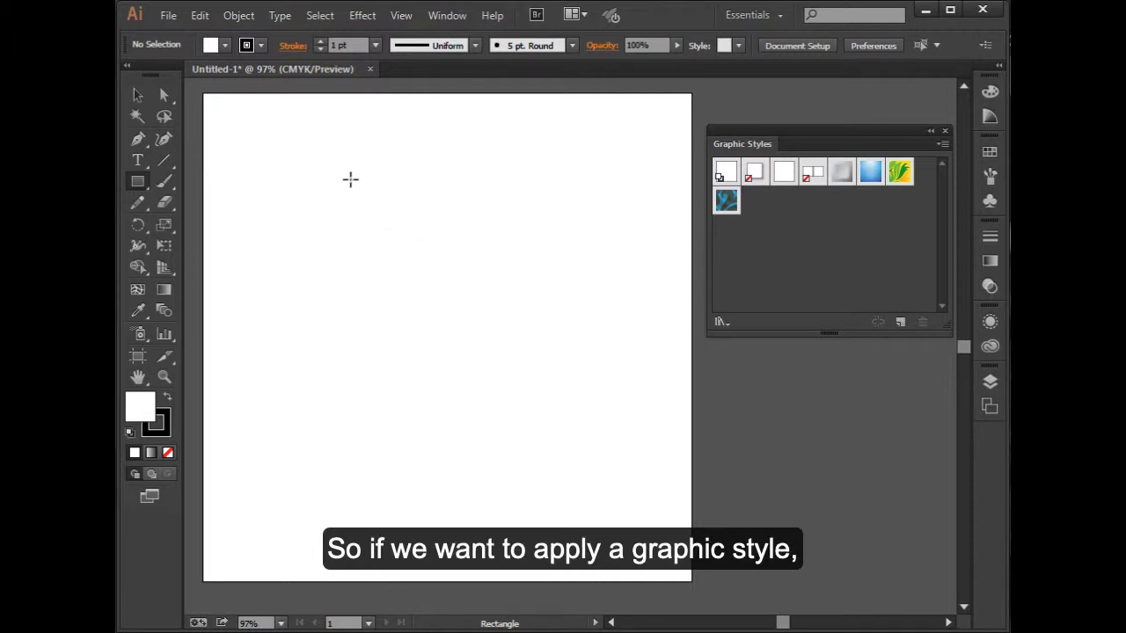
Draw a tall rectangle in the middle of the artboard, fill it with the light blue swatch, and deselect it
drag(350, 177, 503, 423)
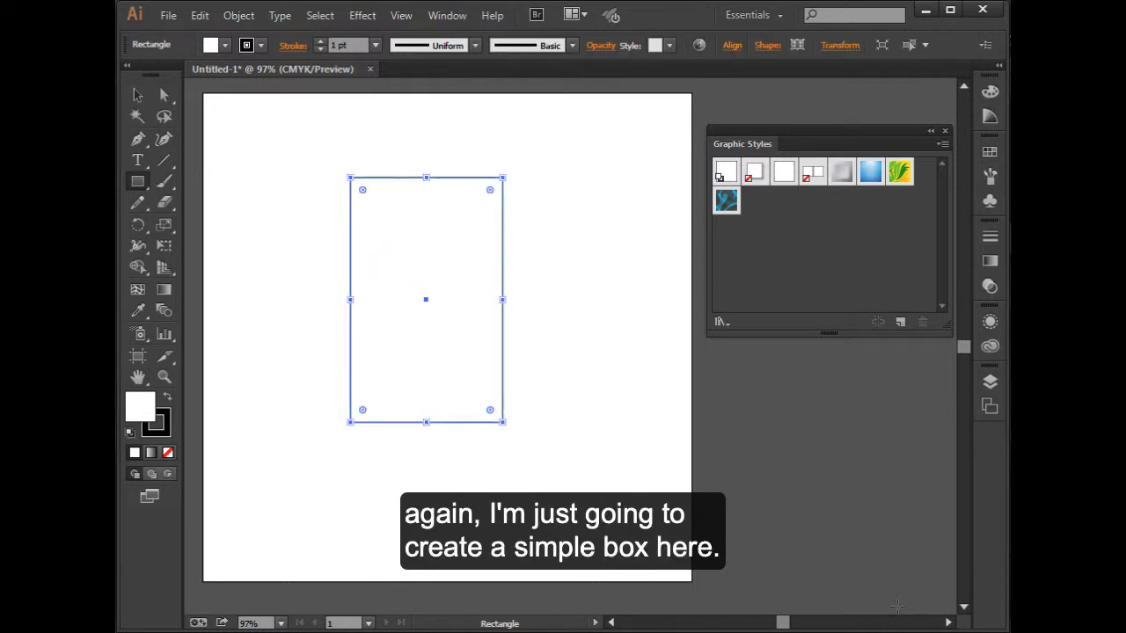
click(989, 151)
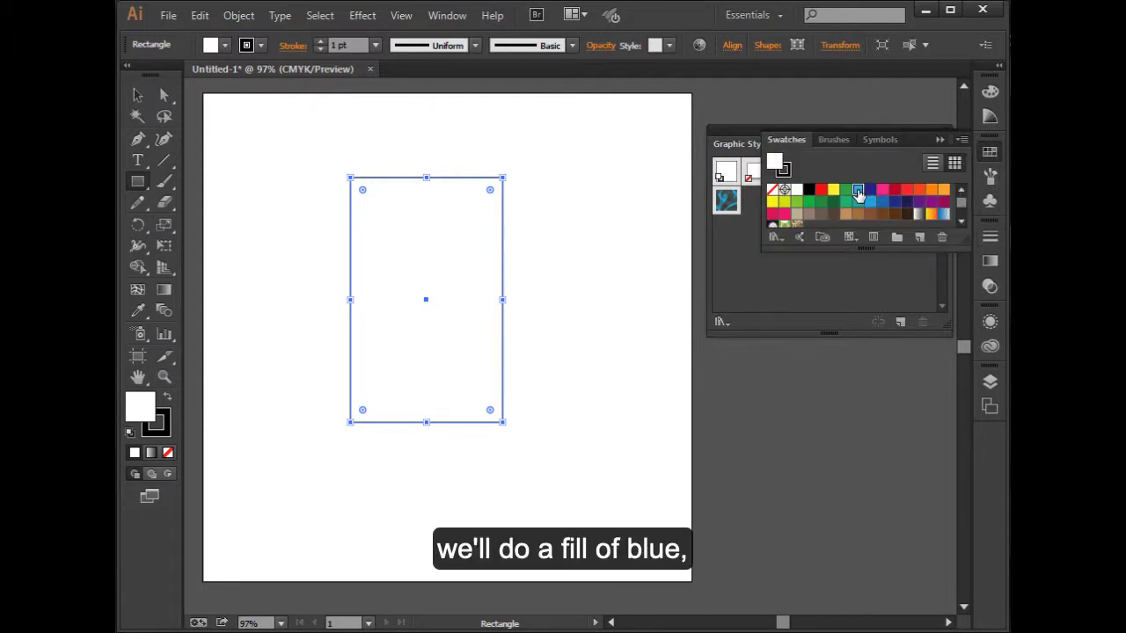
click(857, 190)
click(939, 140)
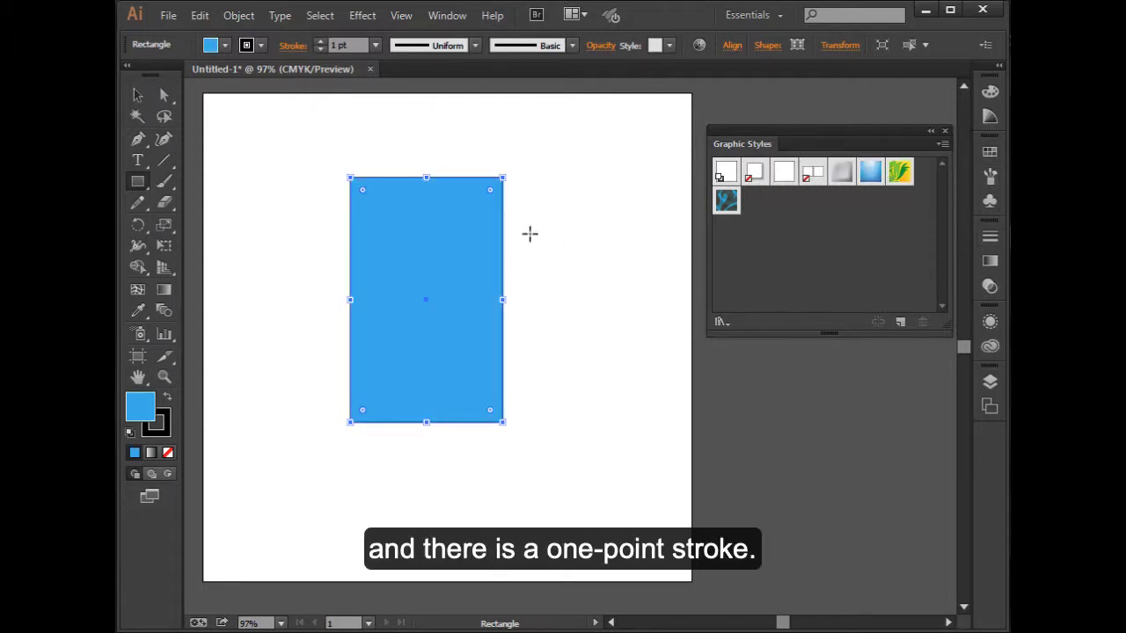
click(137, 95)
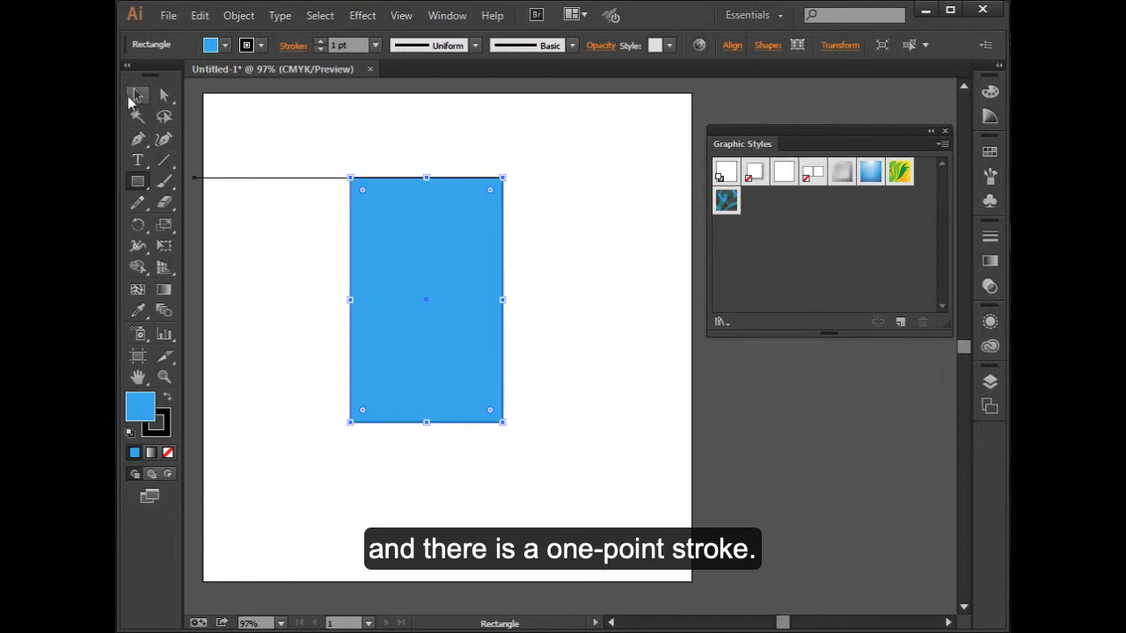
click(565, 217)
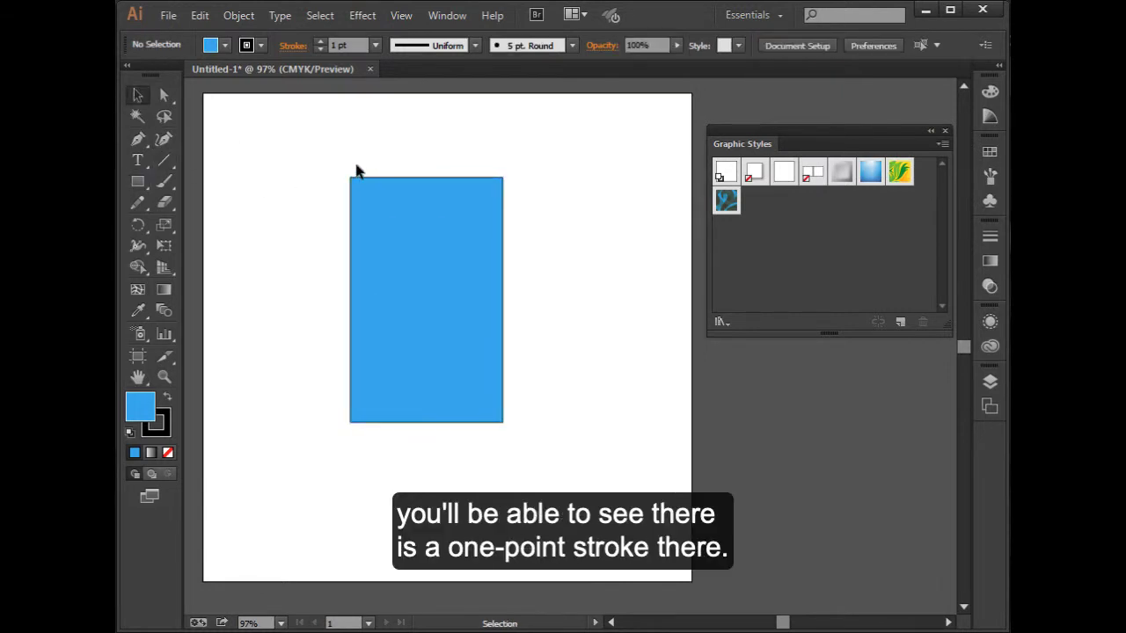
Select the blue rectangle and apply the Dusk graphic style followed by Bevel Soft
drag(379, 184, 378, 185)
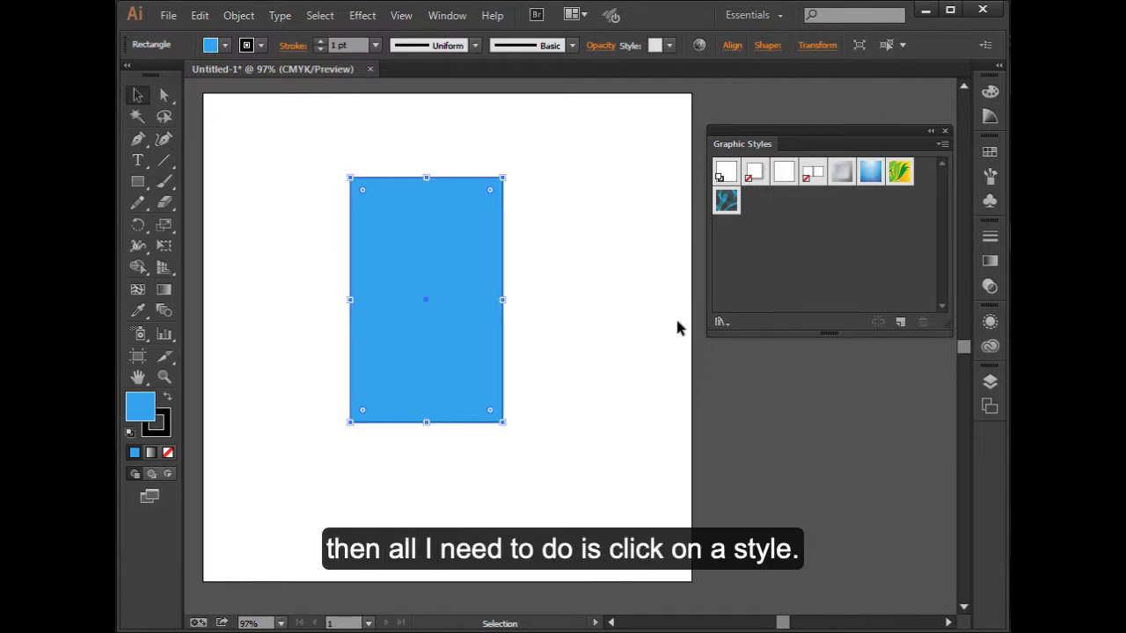
click(870, 173)
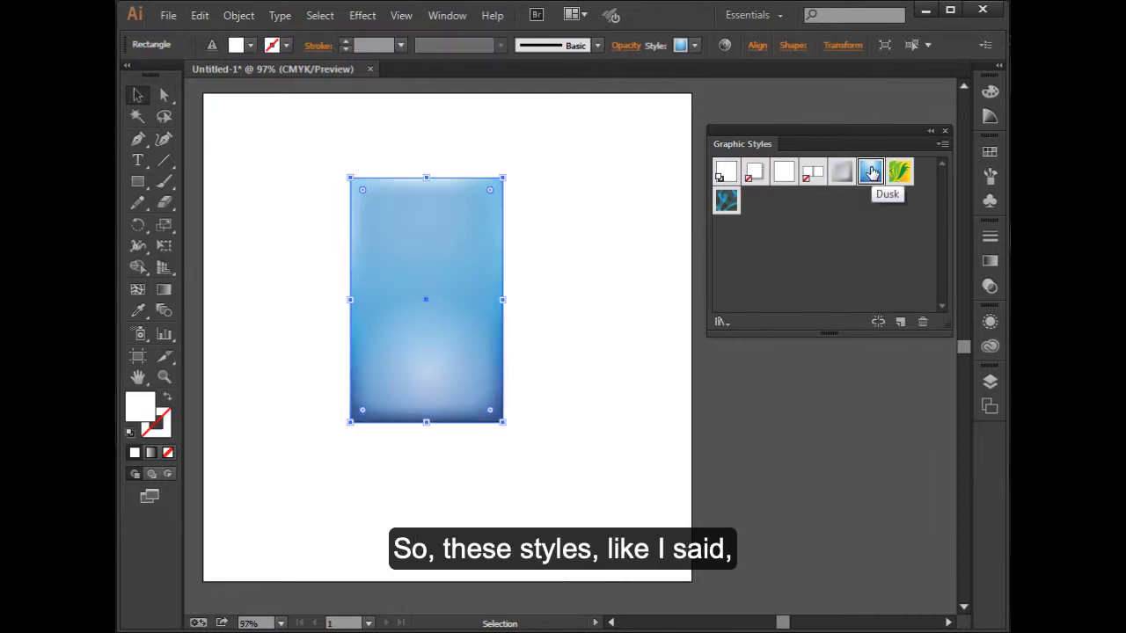
click(841, 172)
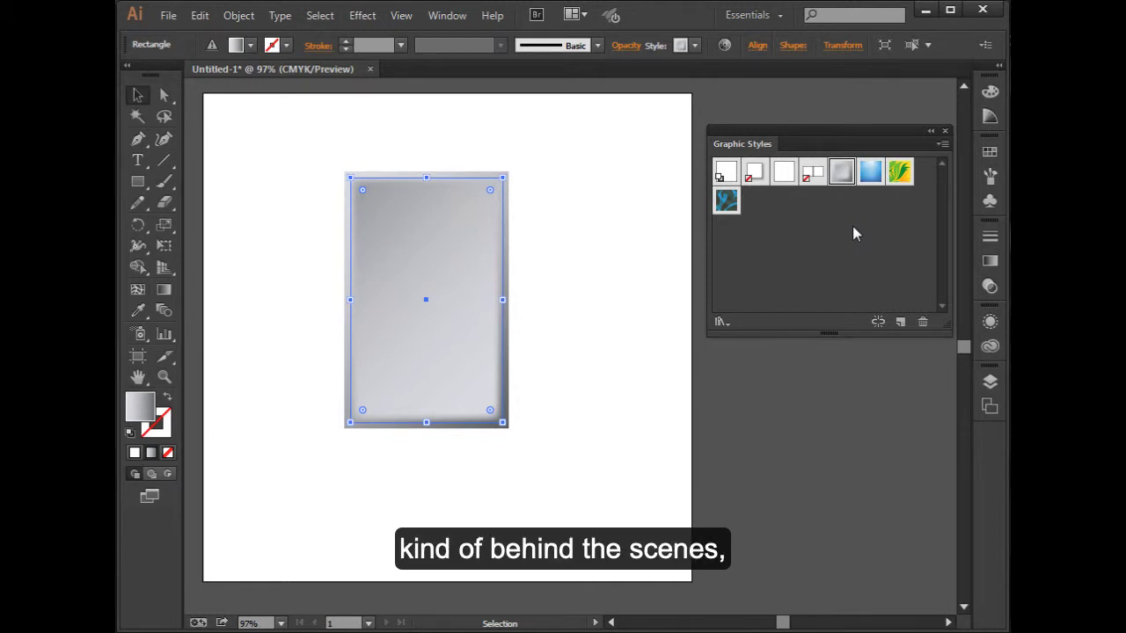
Detach the Appearance panel from the dock, place it below Graphic Styles, and enlarge it to show all style attributes
click(988, 323)
drag(796, 309, 746, 362)
click(938, 299)
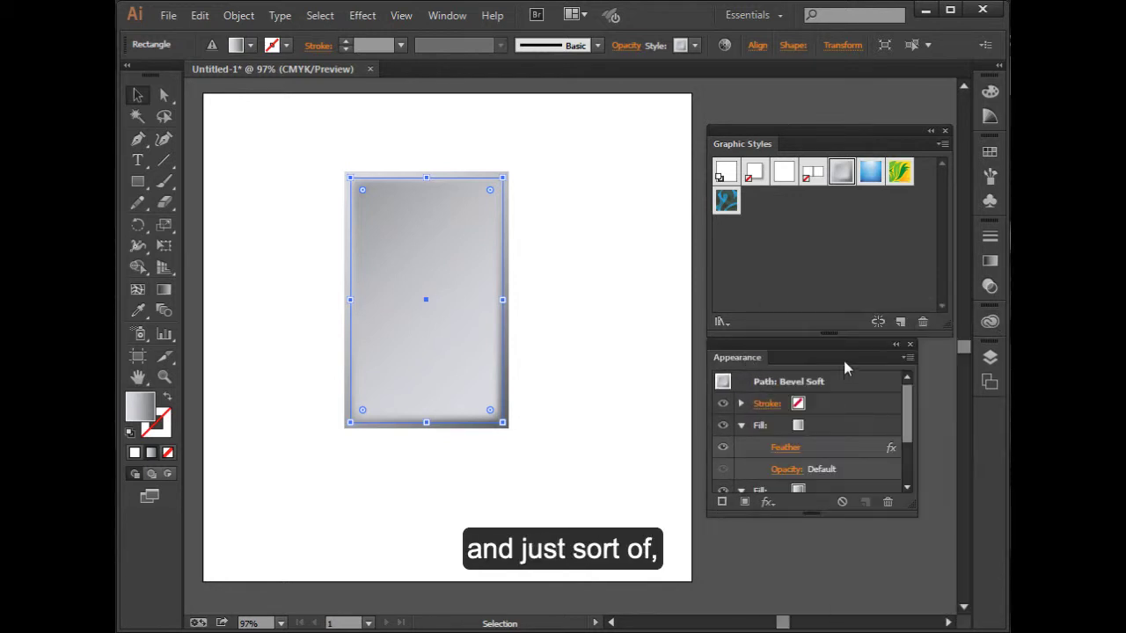
drag(916, 512, 952, 605)
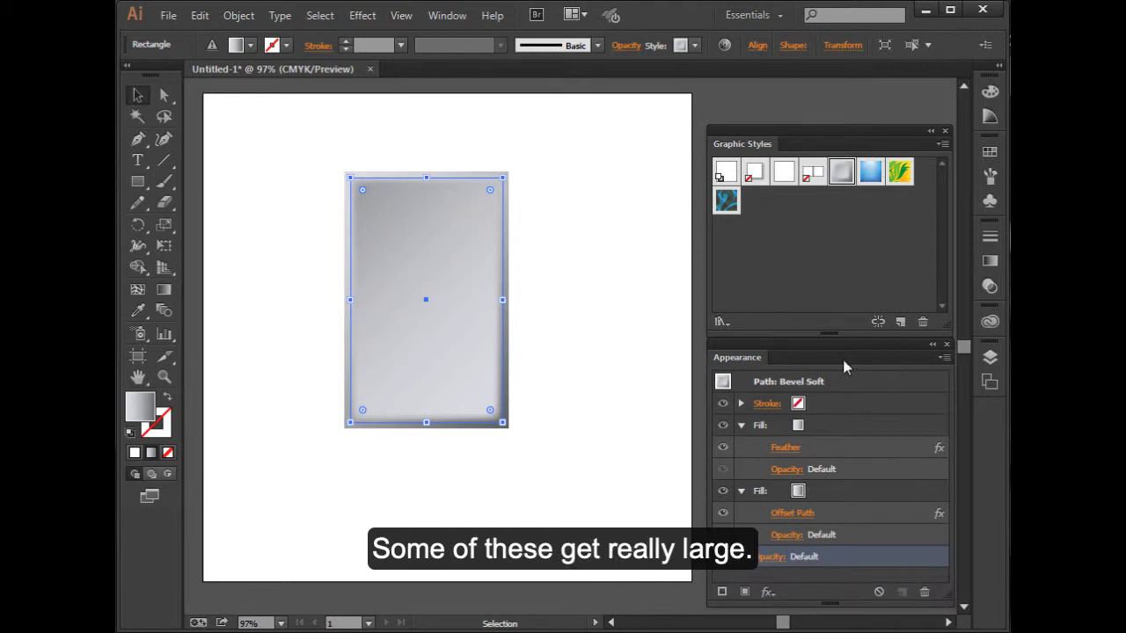
Try the Dusk, green-and-yellow foliage and Pompadour_GS styles on the rectangle, ending with Bevel Soft
click(872, 175)
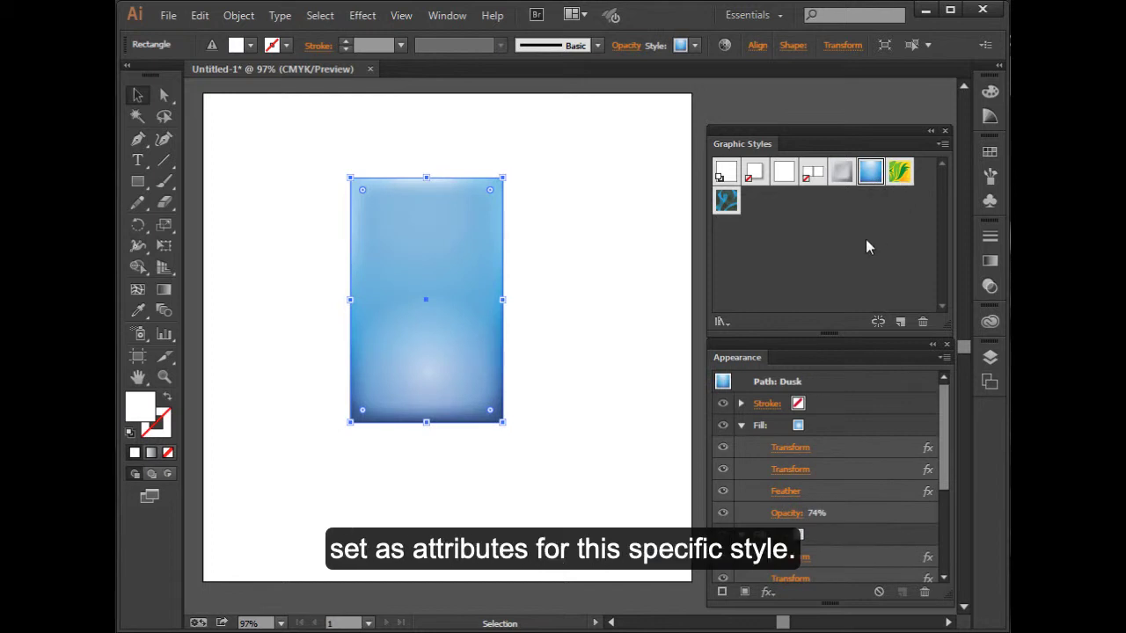
click(899, 172)
click(729, 203)
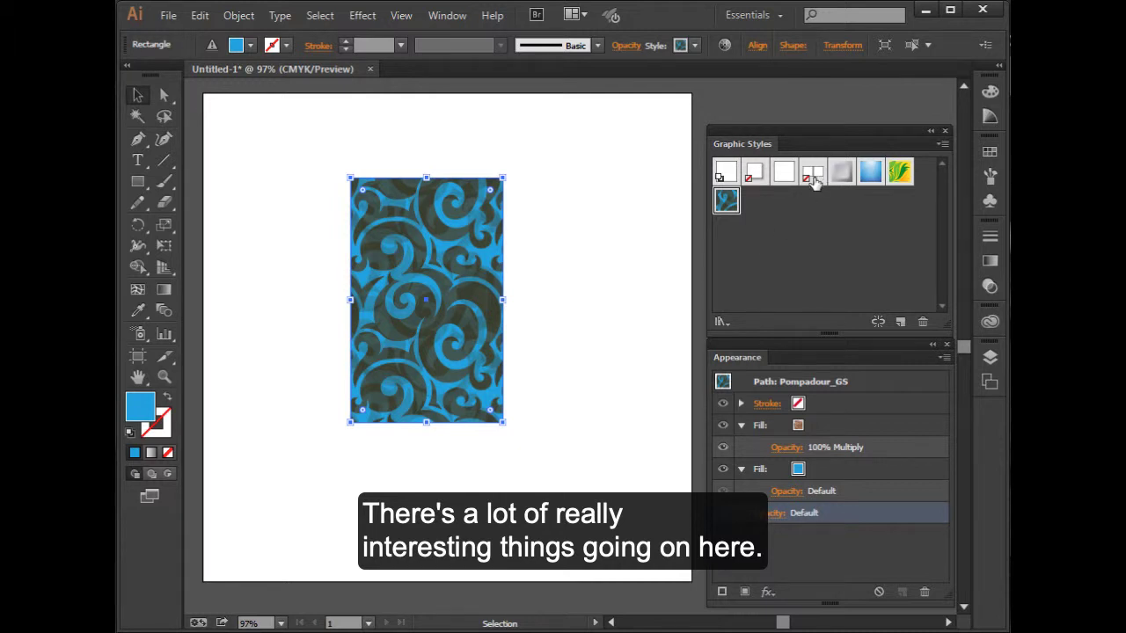
click(842, 176)
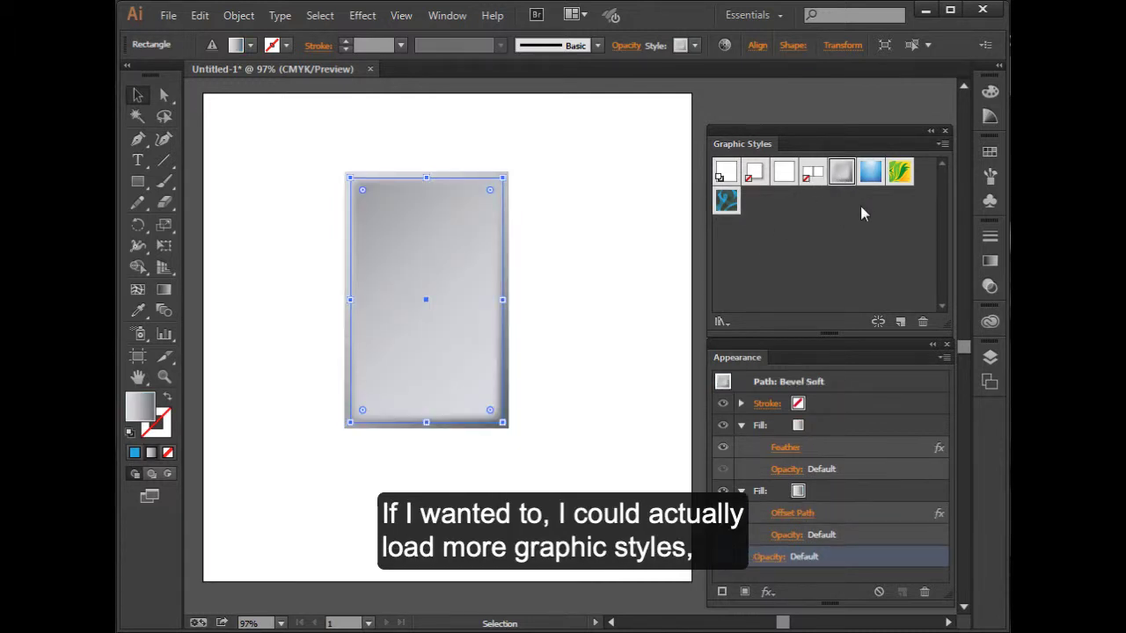
Move the Graphic Styles panel onto the upper-left area of the artboard to make room for its options and submenus
click(941, 144)
drag(885, 131, 703, 108)
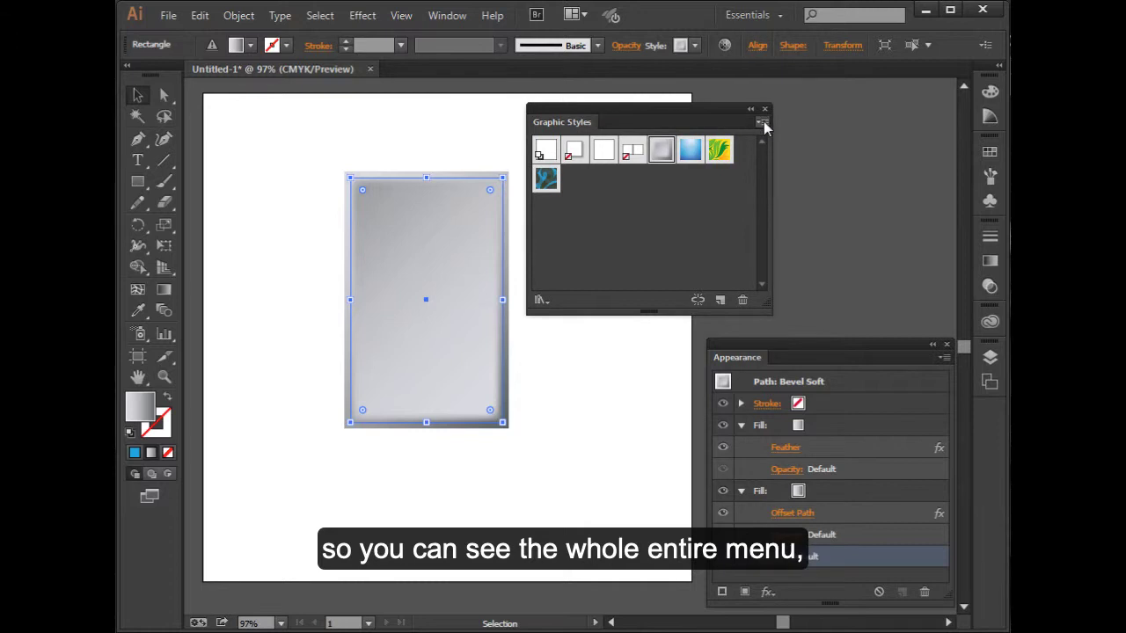
click(762, 124)
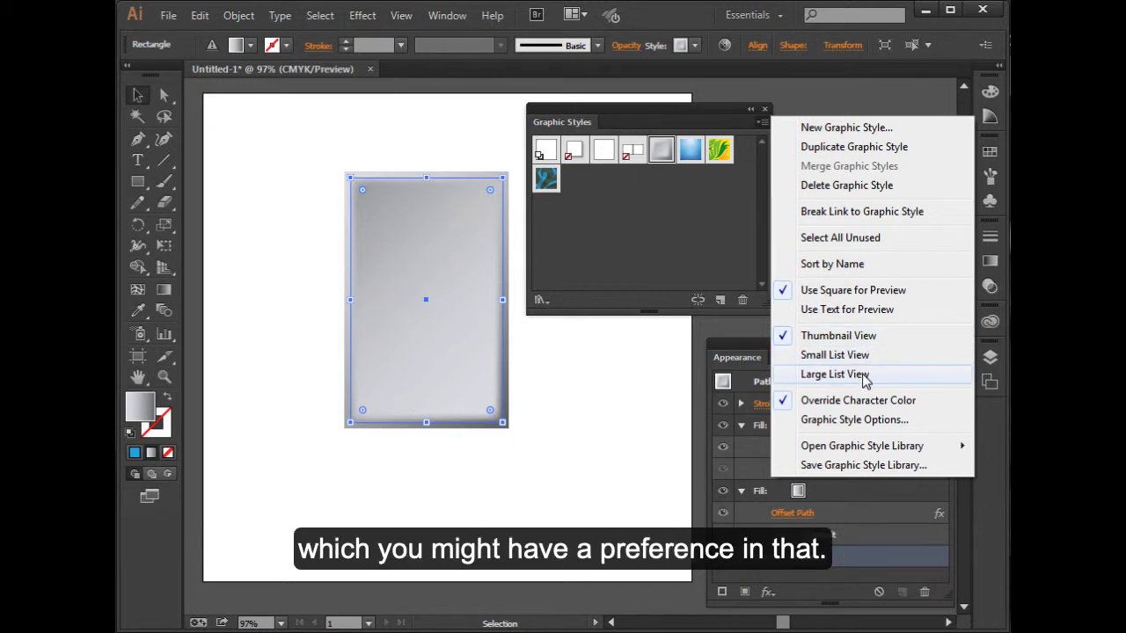
mouse_move(804, 446)
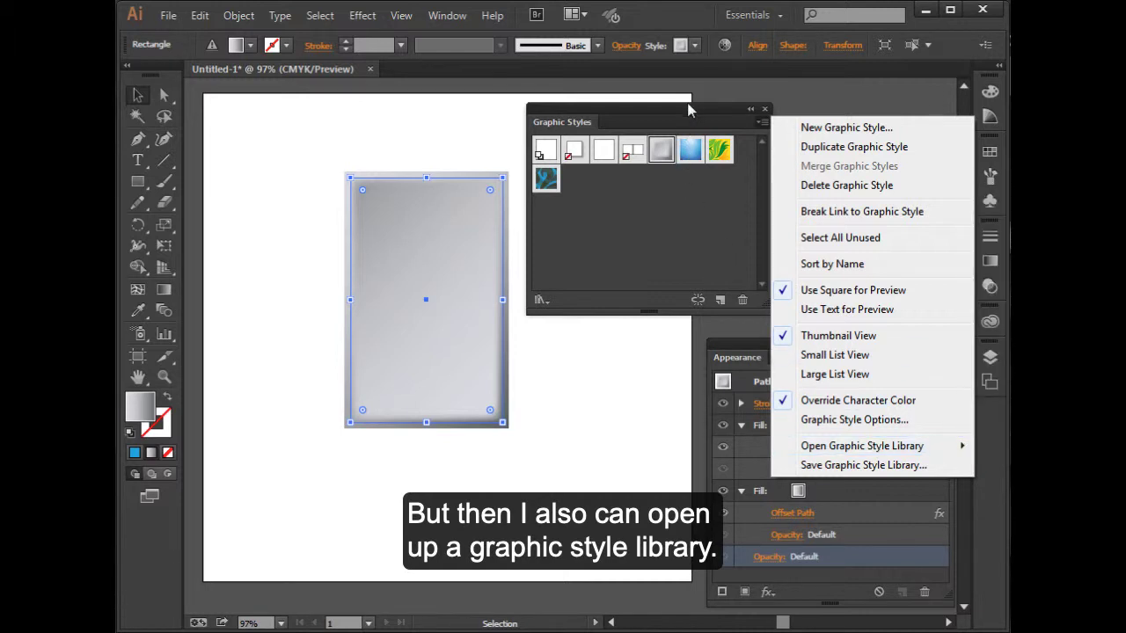
drag(685, 103, 373, 106)
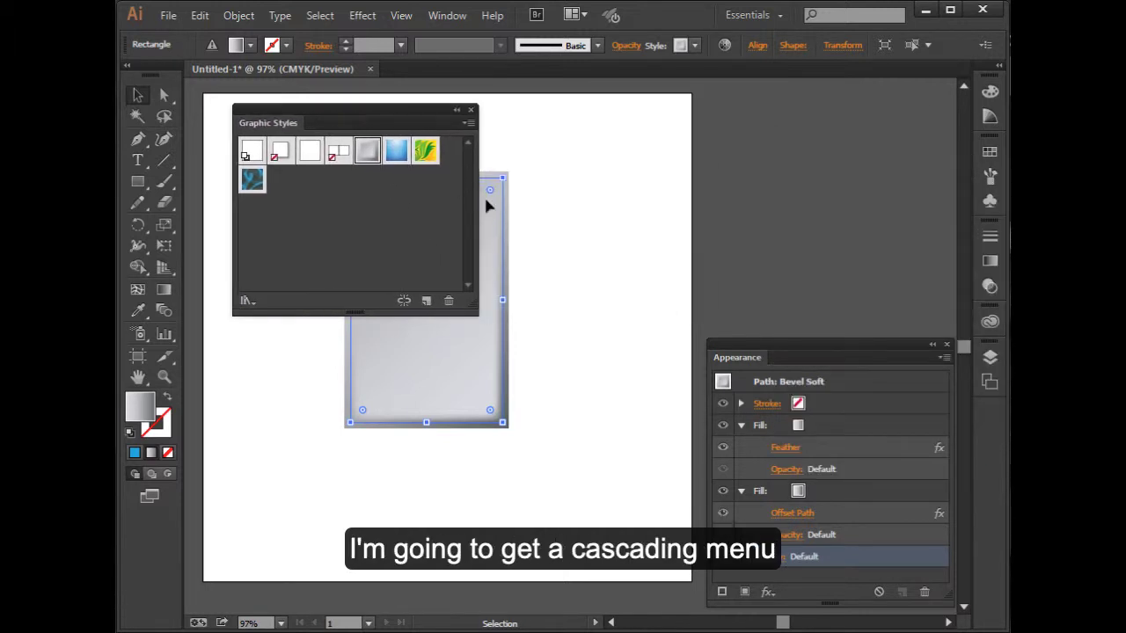
Open the Scribble Effects graphic style library, move it beside the Graphic Styles panel, and enlarge it to show every style
click(467, 122)
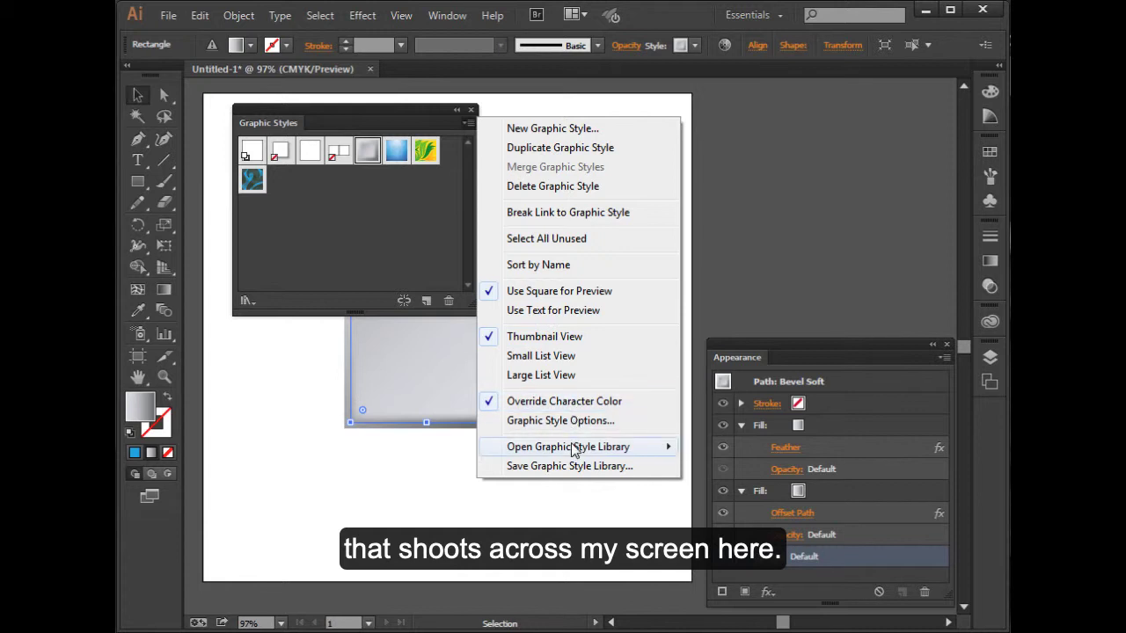
mouse_move(572, 450)
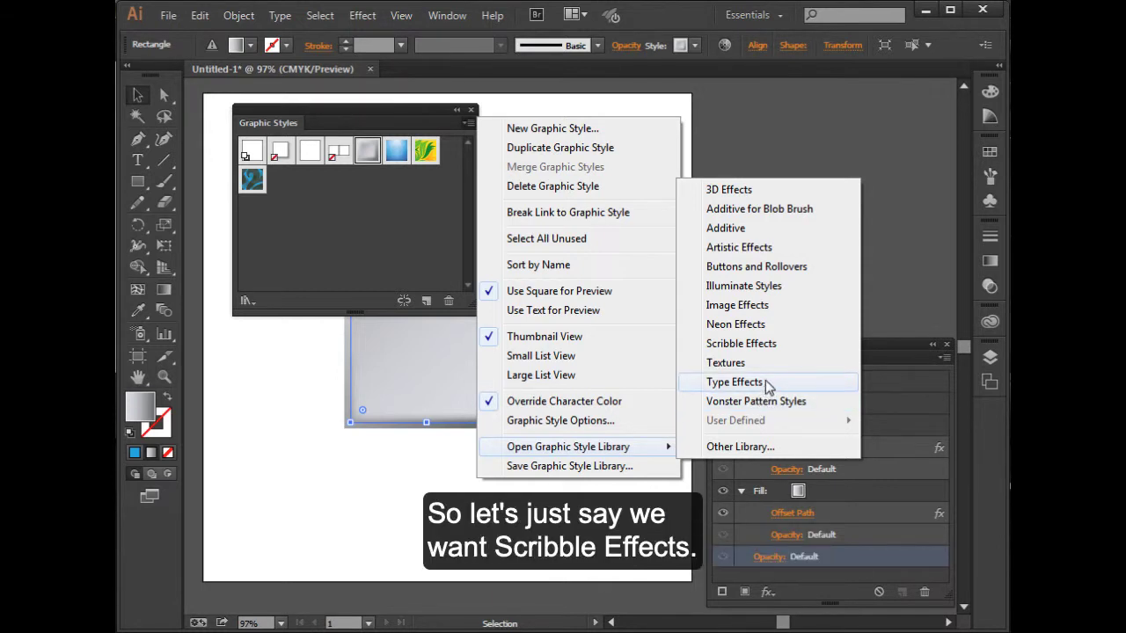
click(765, 344)
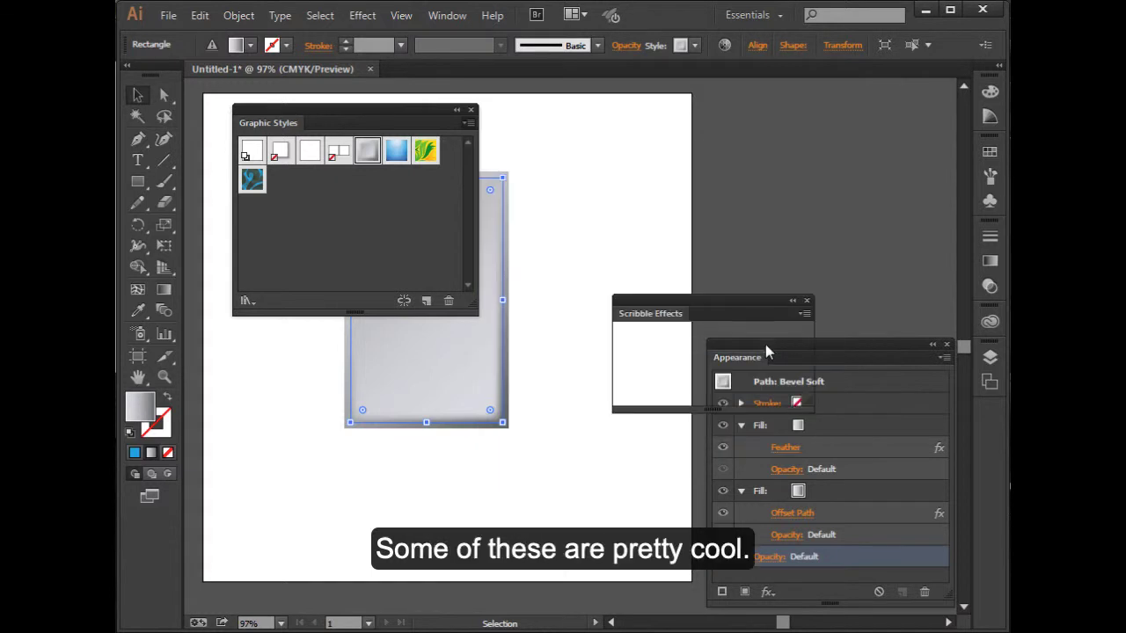
drag(757, 299, 697, 111)
drag(750, 222, 765, 306)
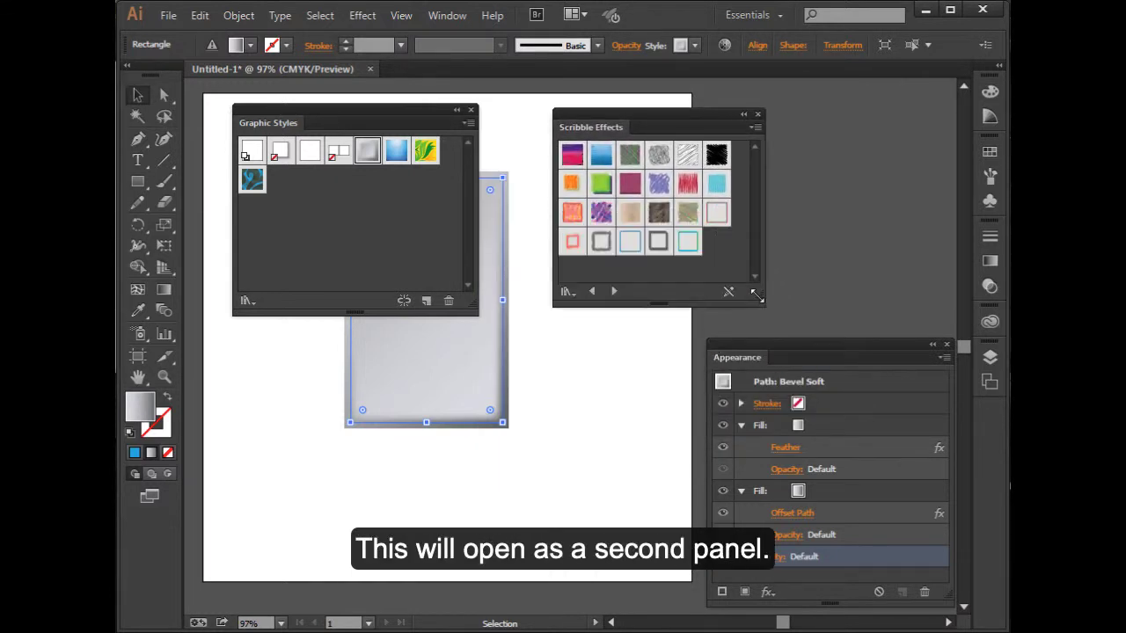
Apply the Scribble 5 style to the rectangle and stack the widened Scribble Effects library below Graphic Styles, clear of the rectangle
click(688, 155)
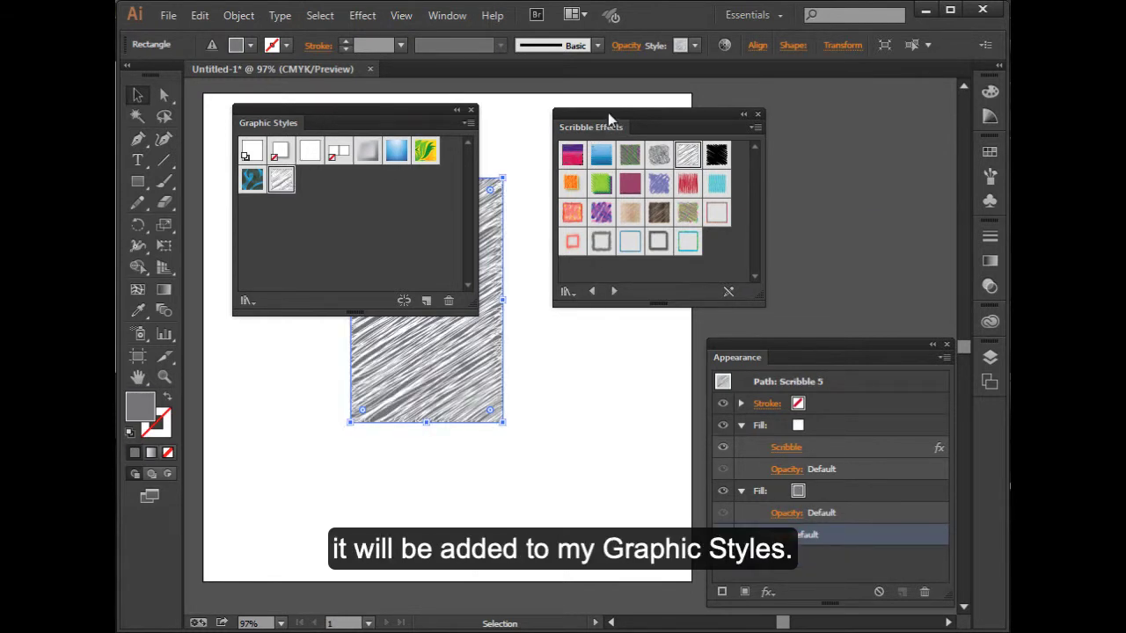
drag(608, 115, 590, 317)
mouse_move(405, 117)
mouse_down()
mouse_move(686, 139)
mouse_move(715, 106)
mouse_up()
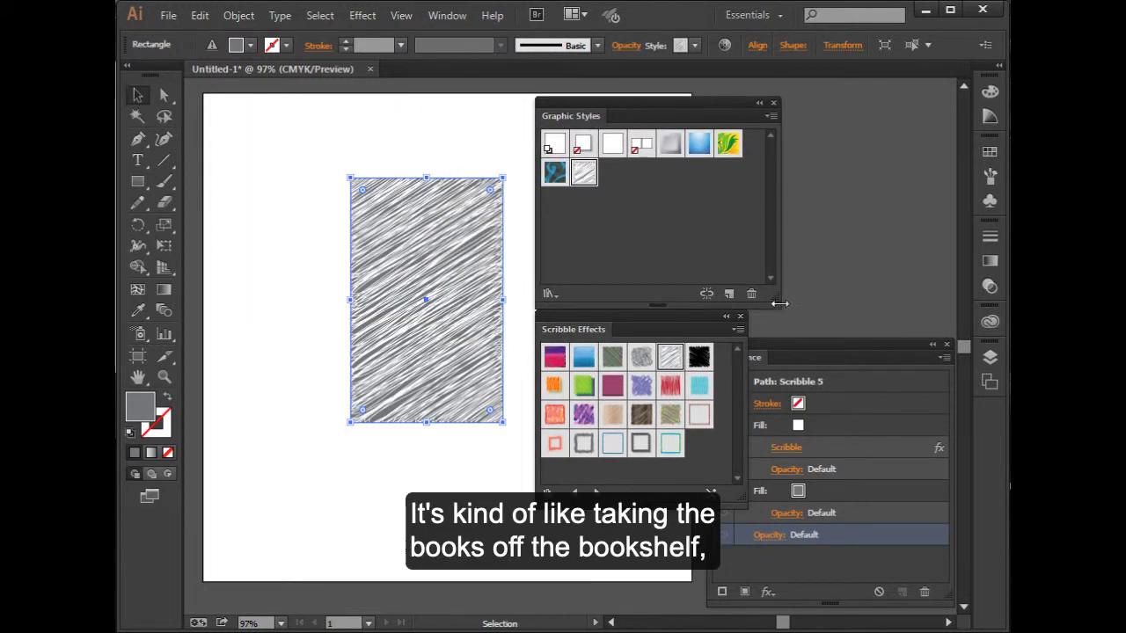
drag(746, 347, 778, 349)
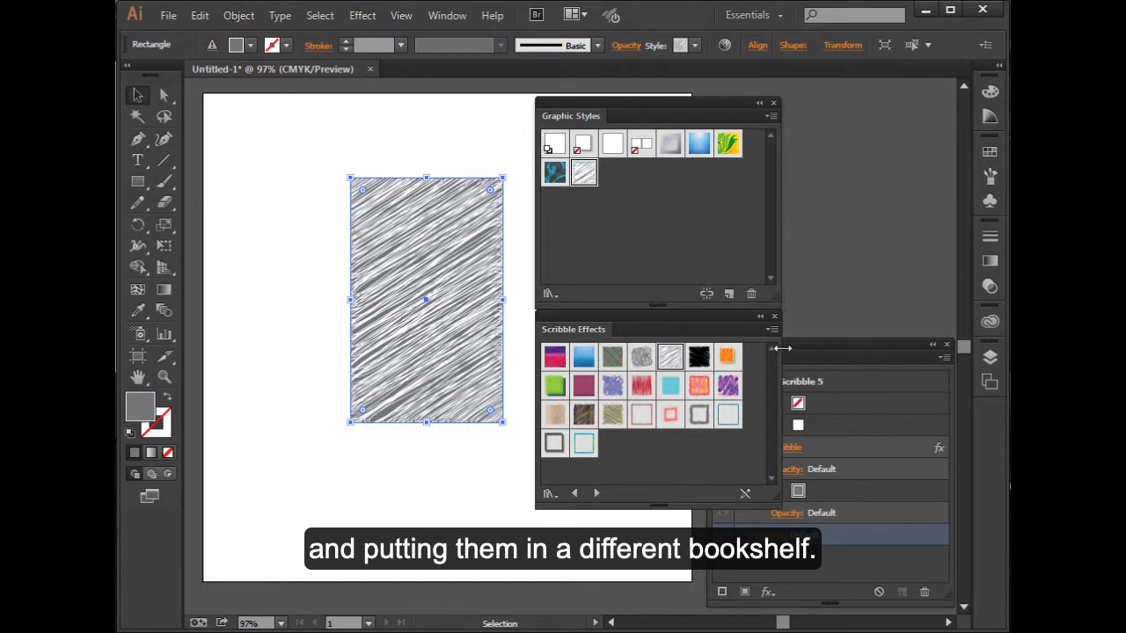
Apply Scribble 6, Scribble 10 and the orange-pink scribble style to the rectangle in turn, adding each to the document's graphic styles
click(698, 356)
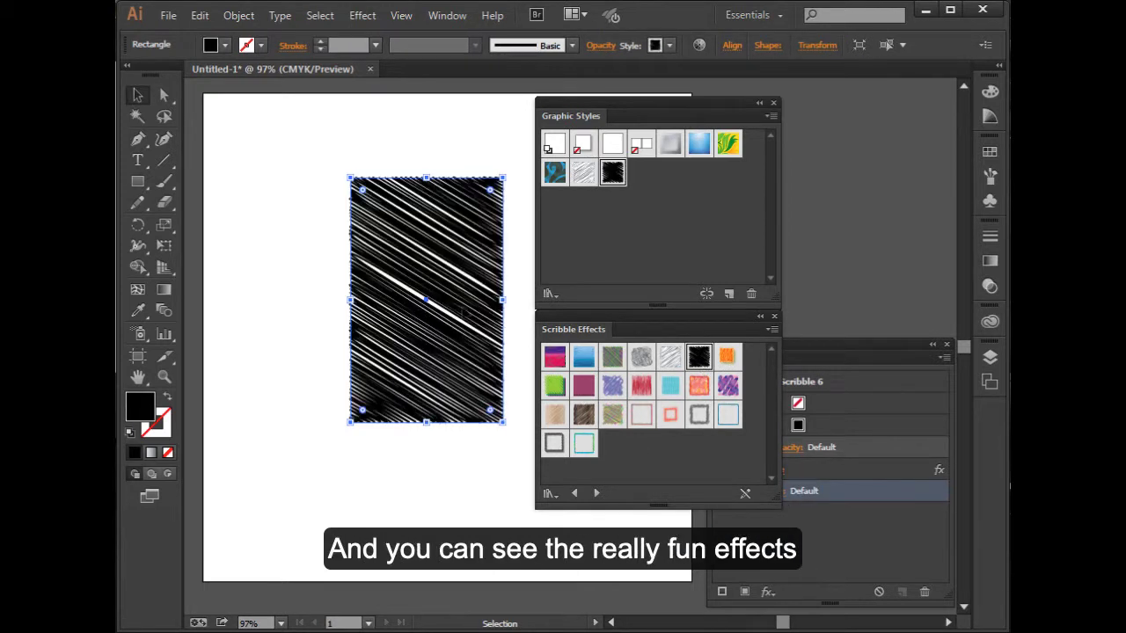
click(616, 391)
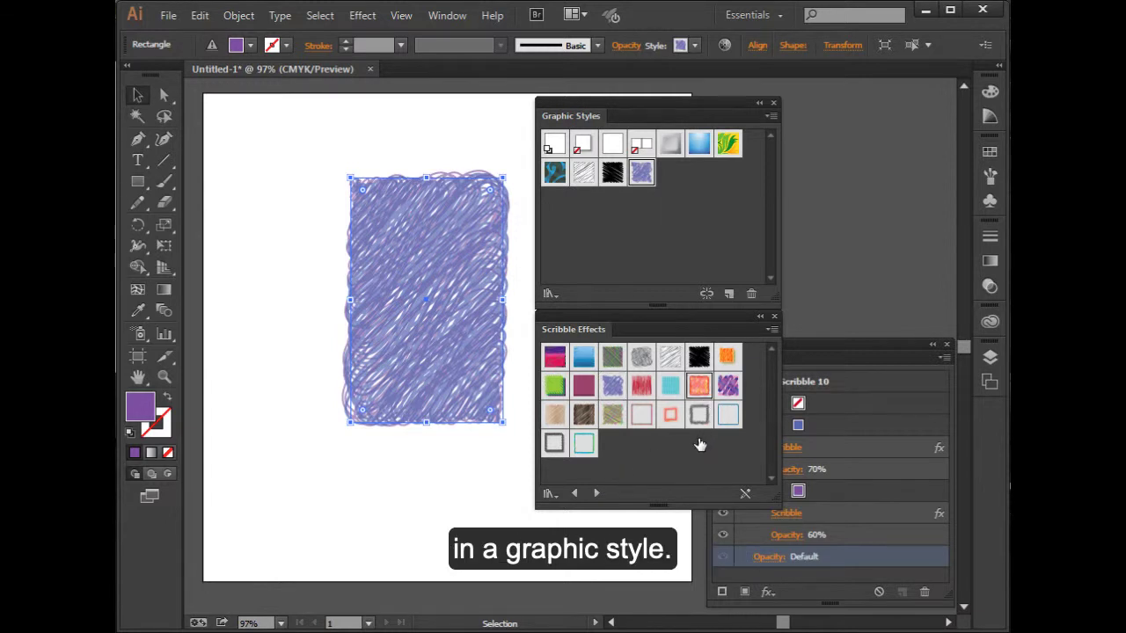
click(698, 385)
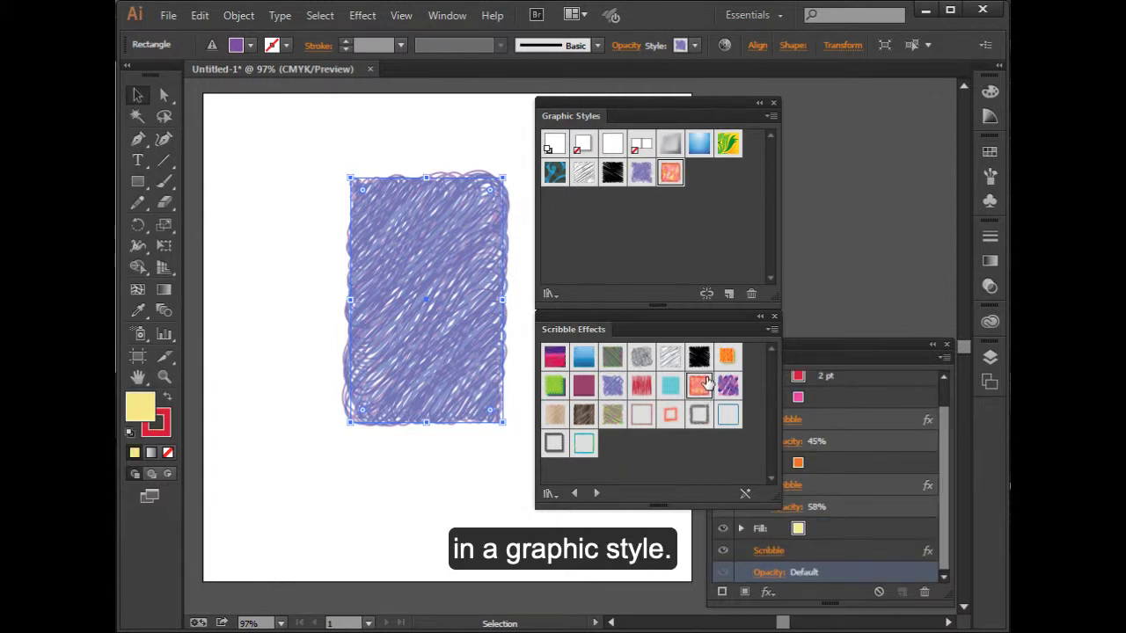
Close the Scribble Effects library, return the Graphic Styles panel to its place above Appearance, and deselect the style thumbnail
click(773, 315)
drag(650, 102, 818, 132)
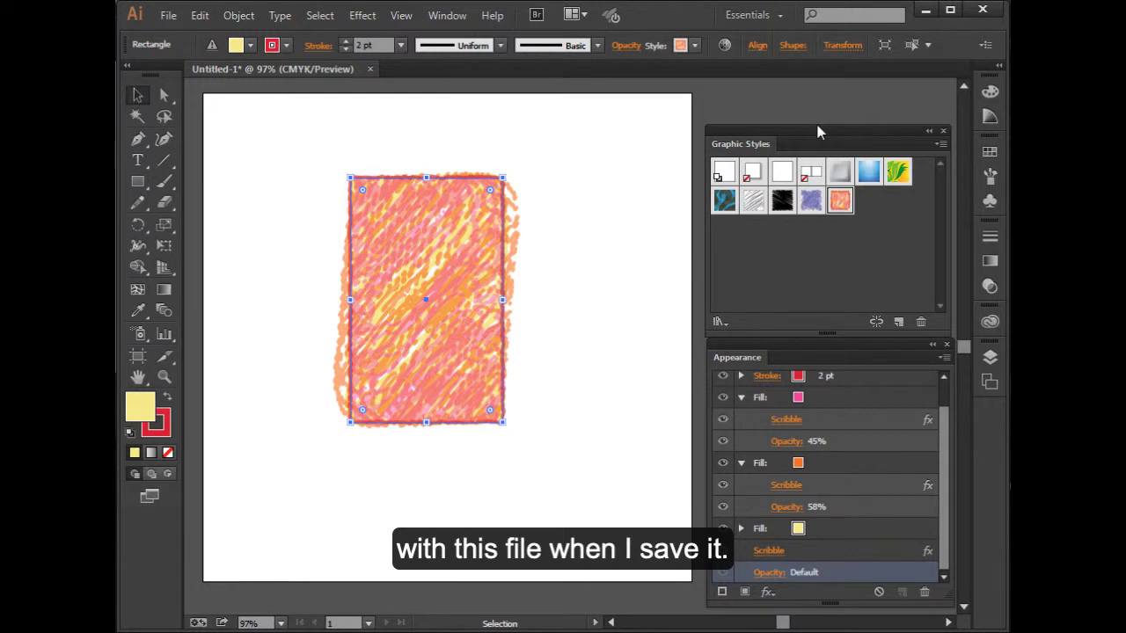
click(792, 240)
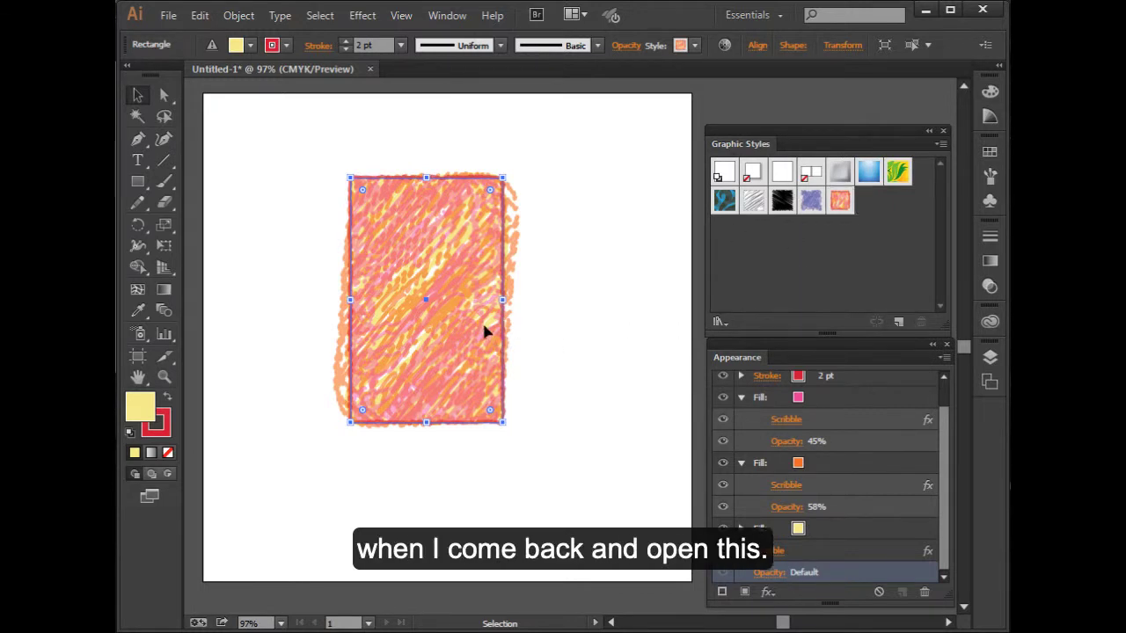
Clear the rectangle's appearance, give it a light blue fill swatch with no stroke, and collapse the Swatches panel
click(880, 593)
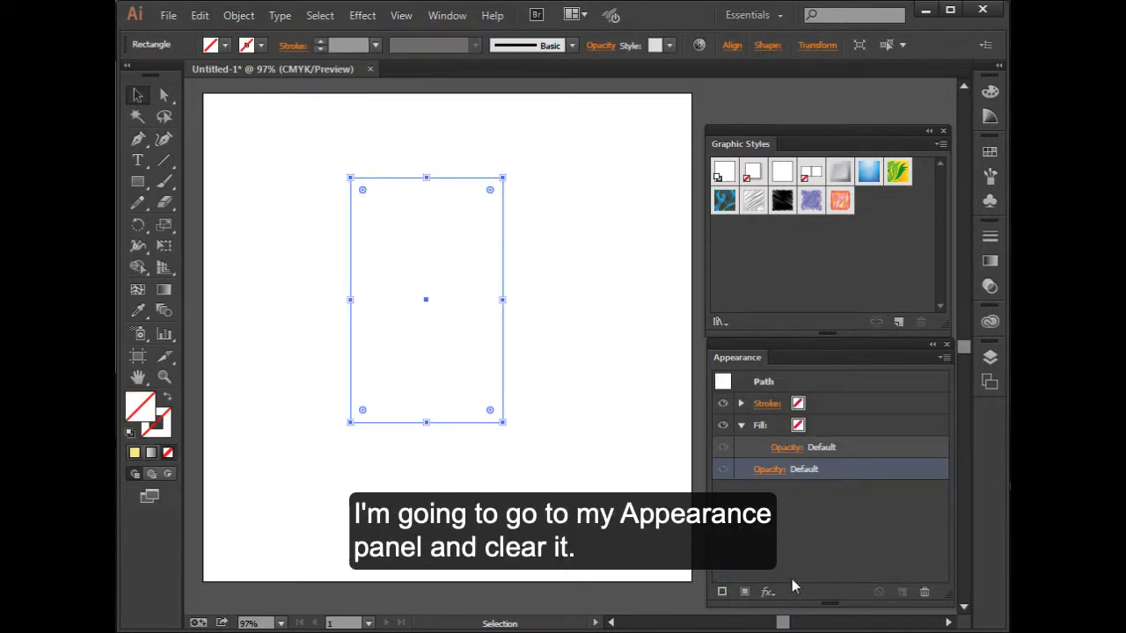
click(989, 153)
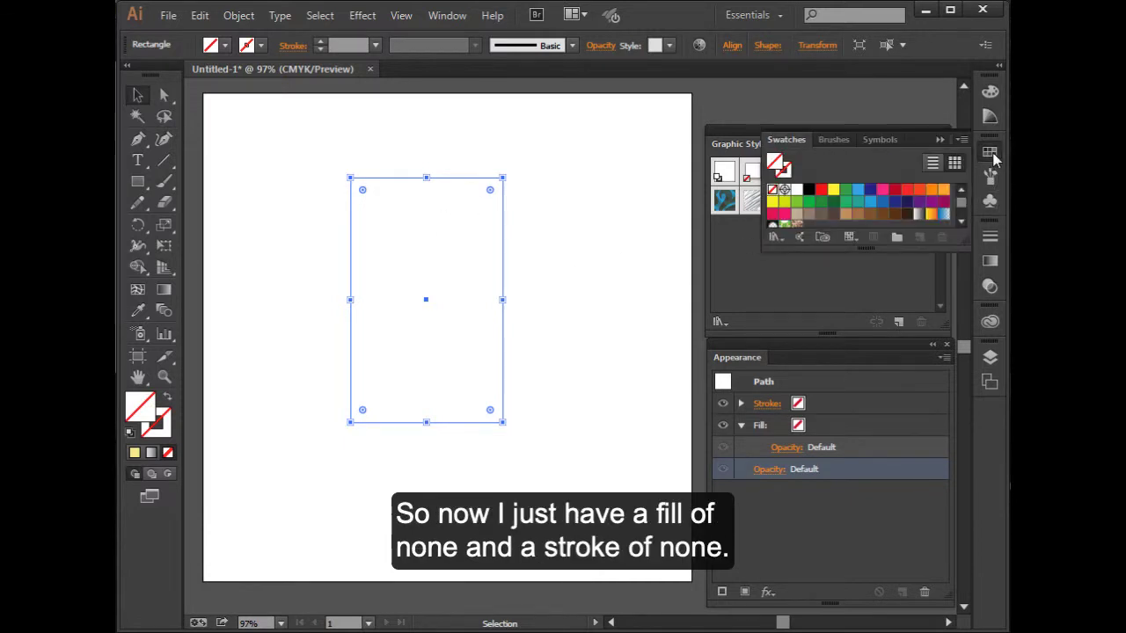
click(857, 190)
click(585, 264)
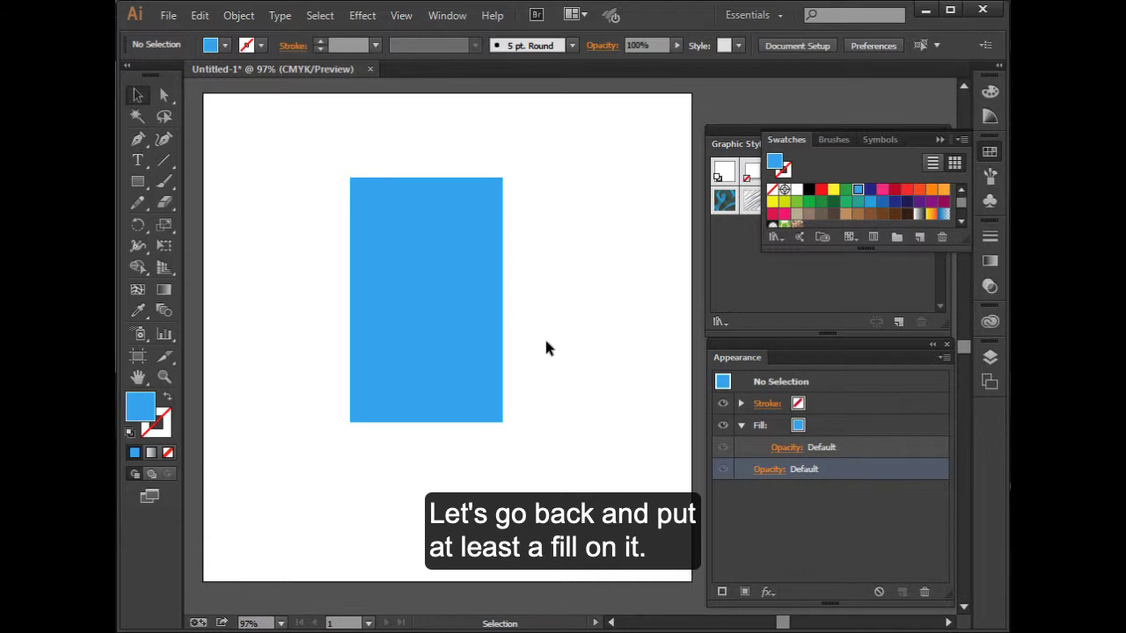
click(938, 137)
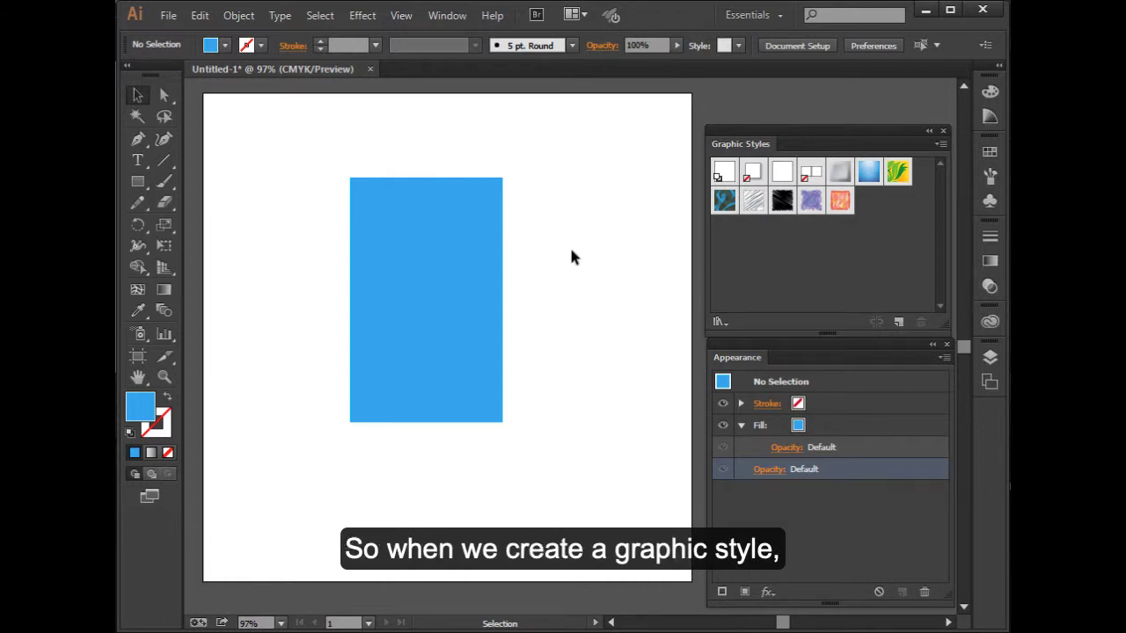
Give the blue rectangle a very dark brown stroke with a 6 pt weight and deselect it
click(444, 271)
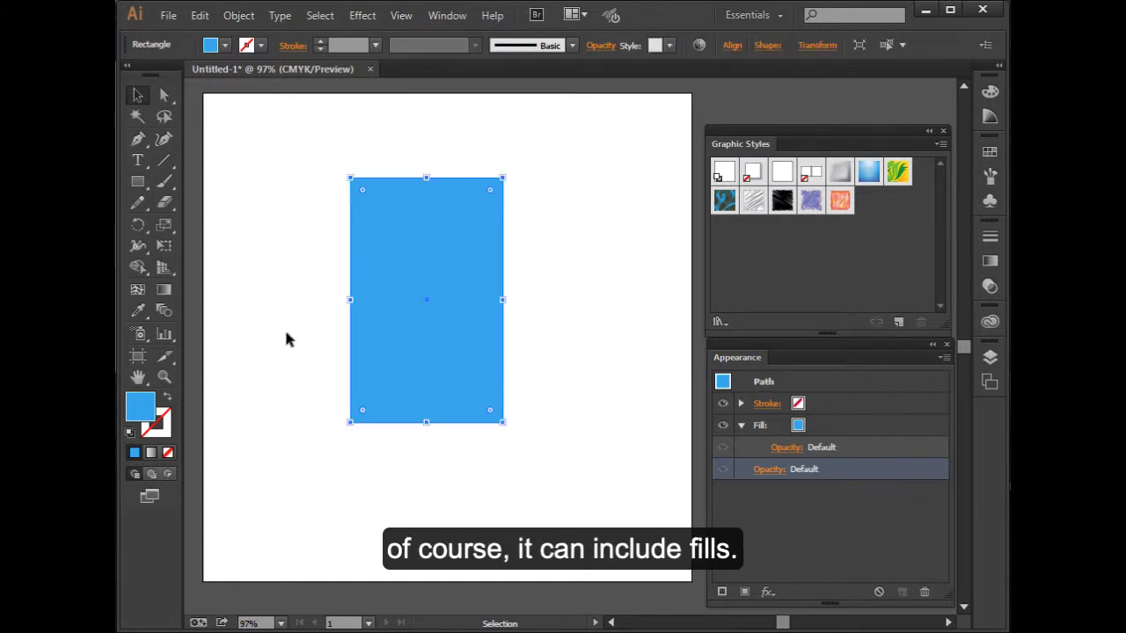
click(163, 428)
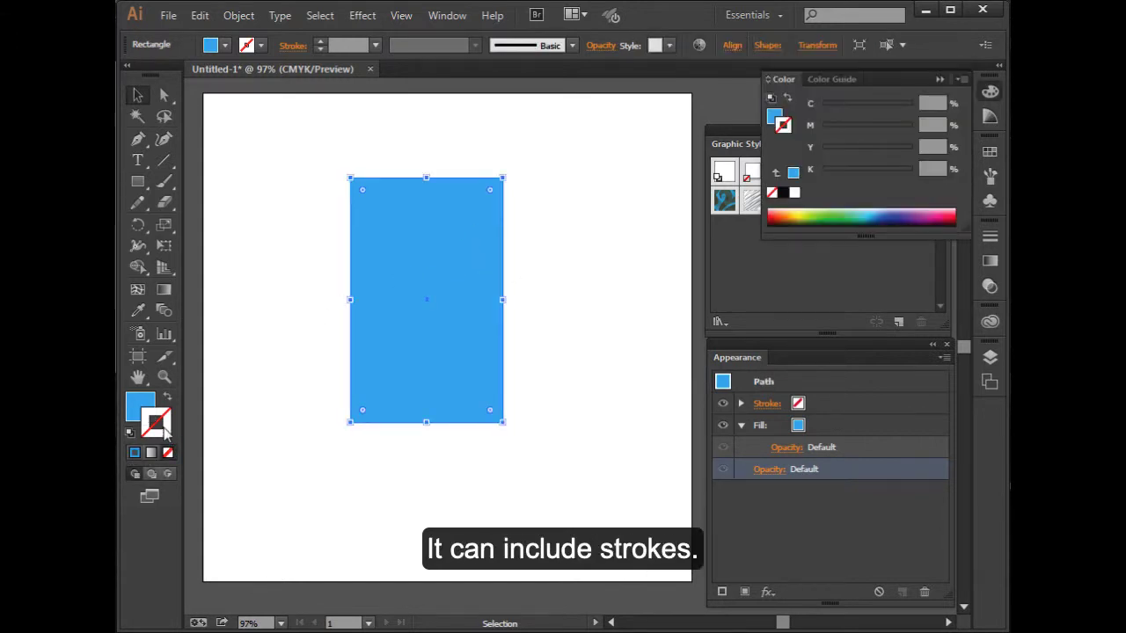
click(989, 152)
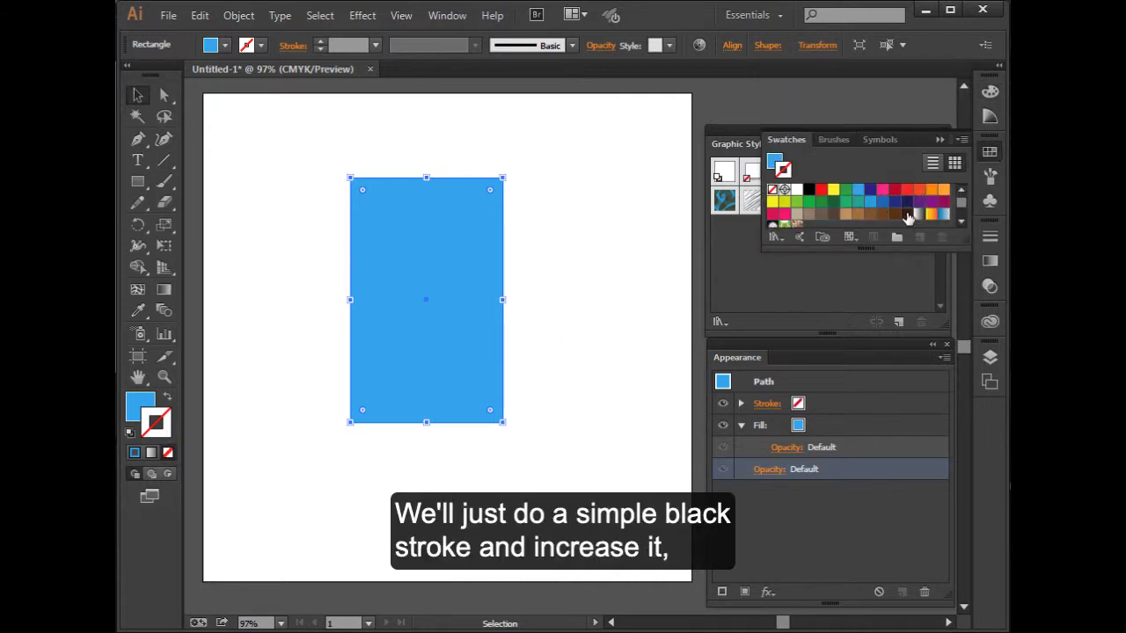
click(907, 215)
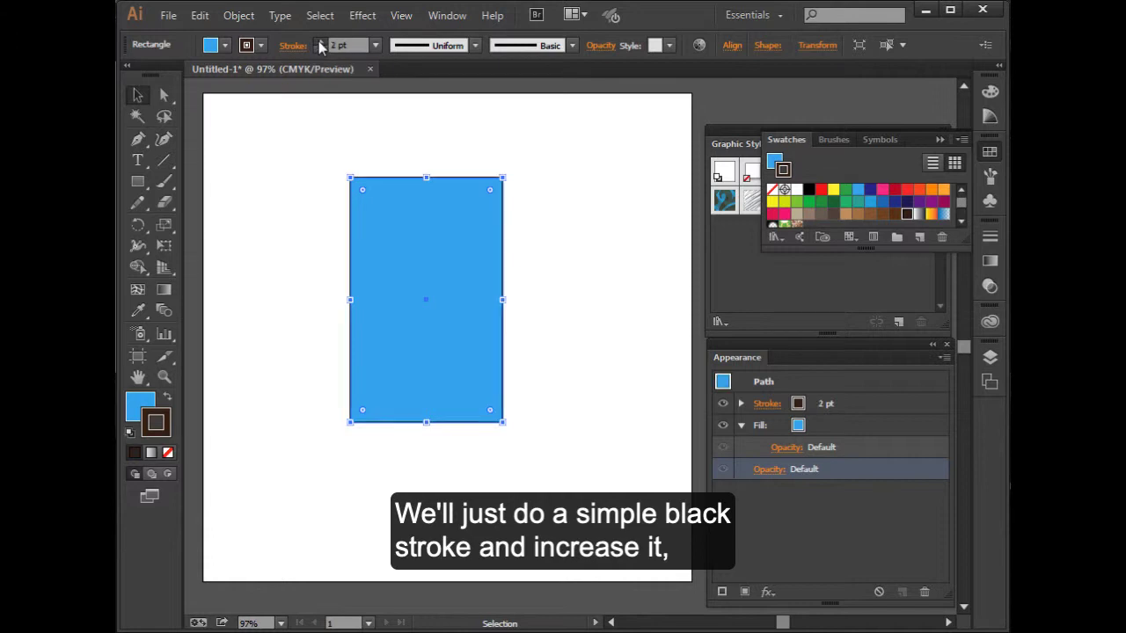
click(319, 42)
click(319, 42)
click(319, 43)
click(319, 42)
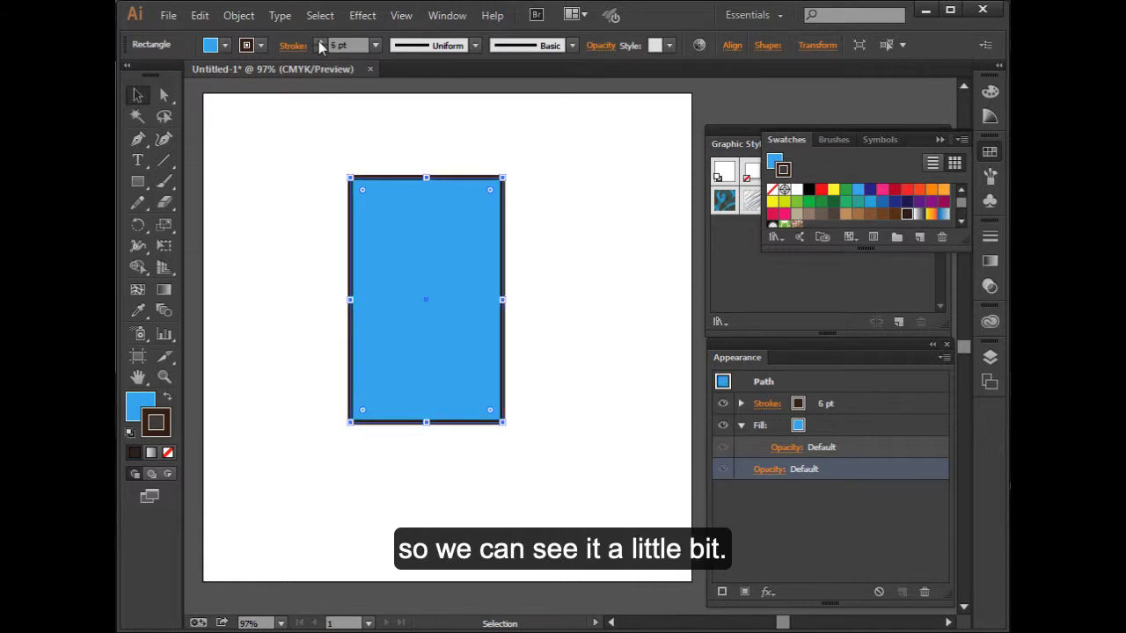
click(555, 187)
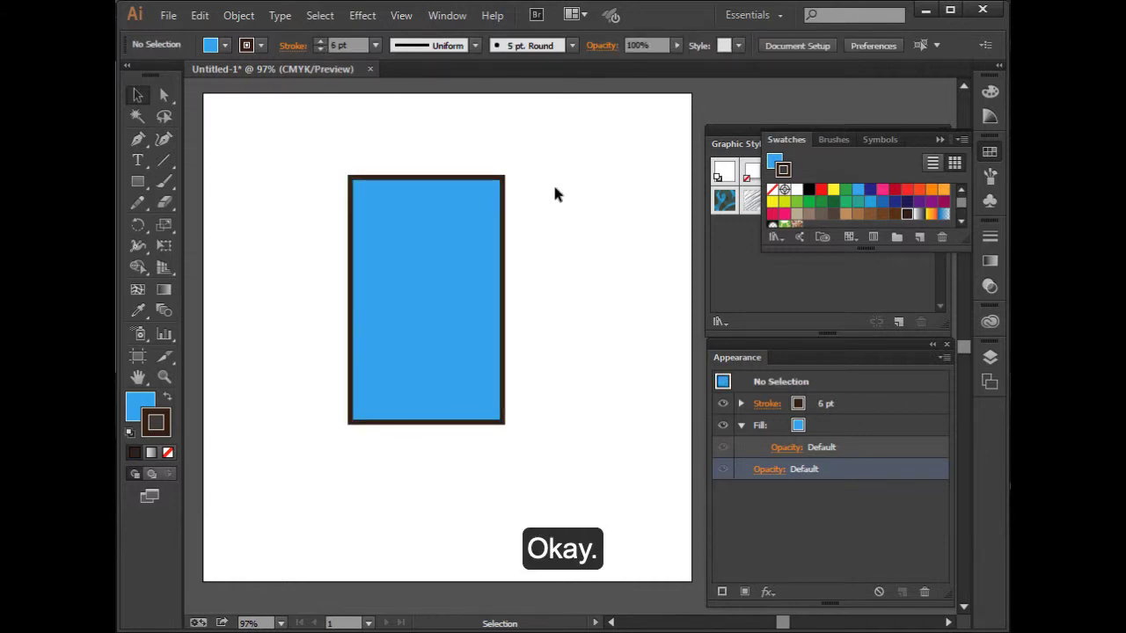
Apply a Convert to Shape Ellipse effect to the rectangle with relative size, 0.25 in extra width and 0.25 in extra height
click(439, 256)
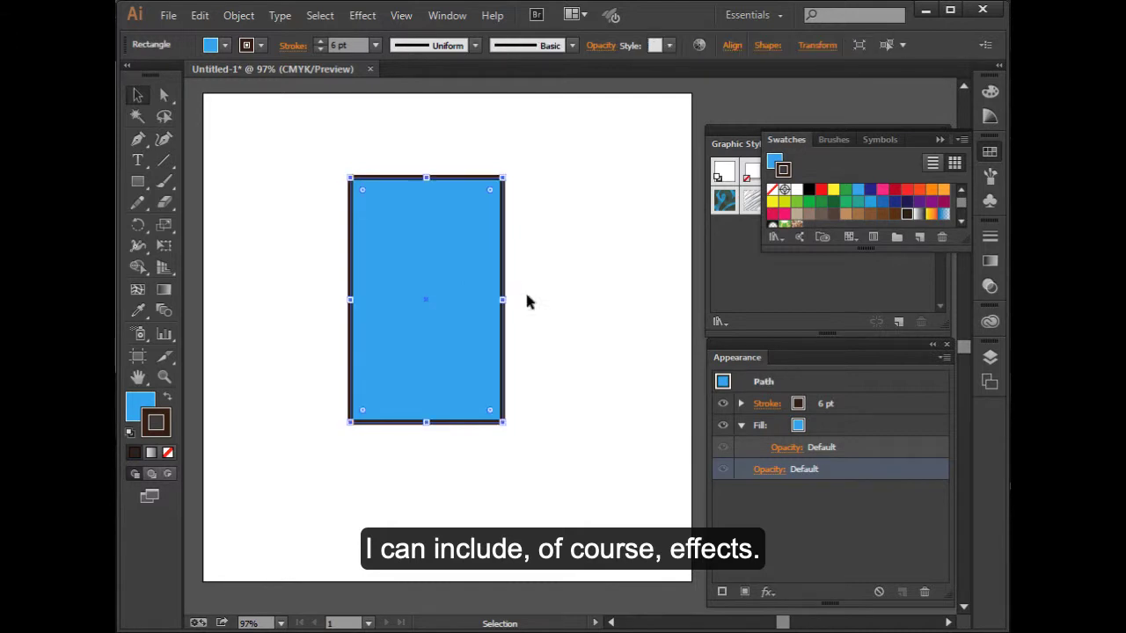
click(363, 19)
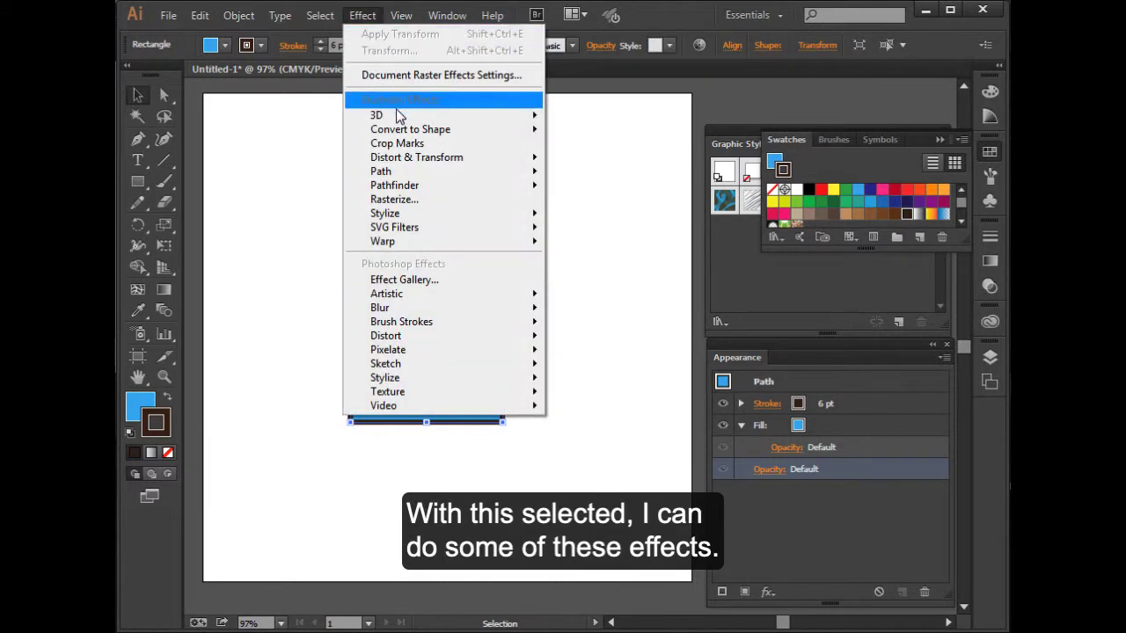
mouse_move(407, 164)
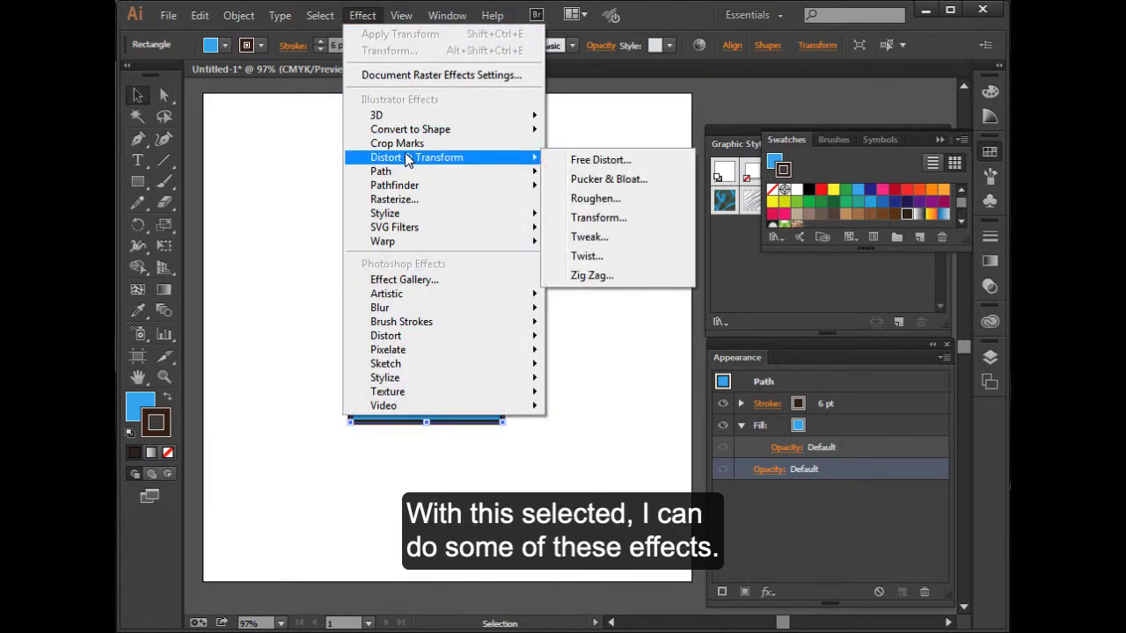
mouse_move(411, 134)
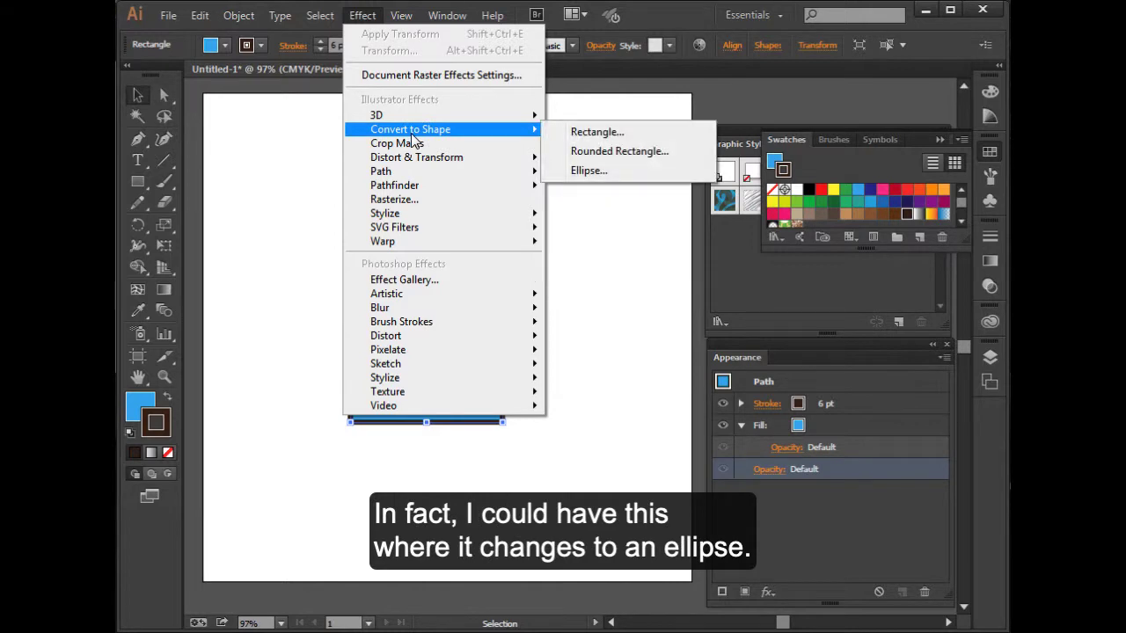
click(571, 175)
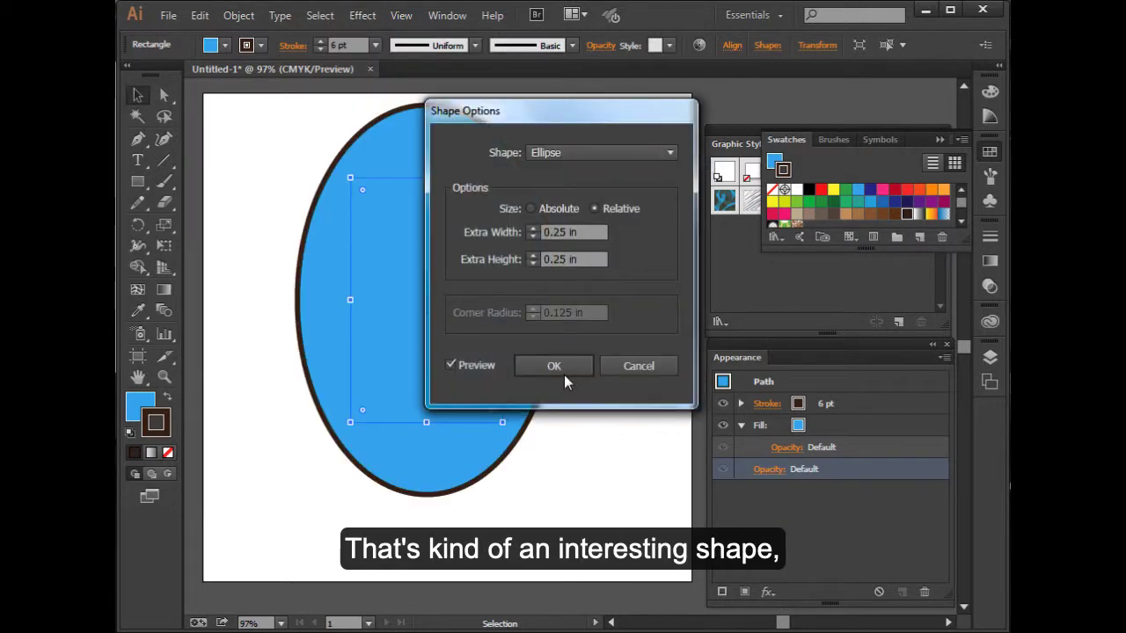
click(565, 367)
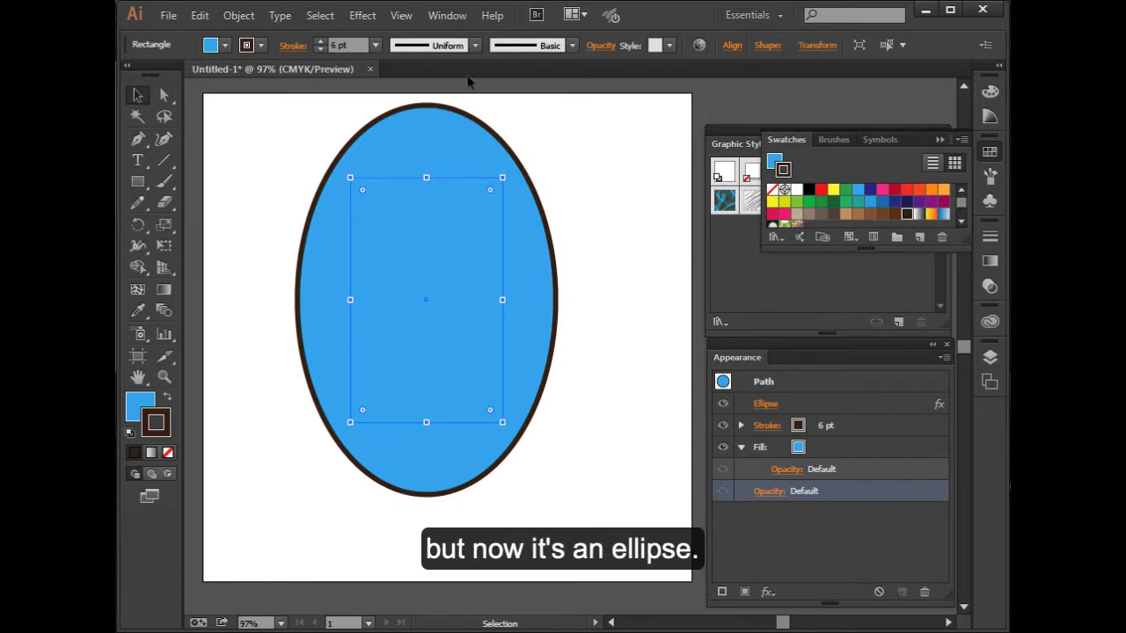
Apply a Pucker & Bloat effect of -53% to the ellipse, with the preview on, and deselect the shape
click(362, 15)
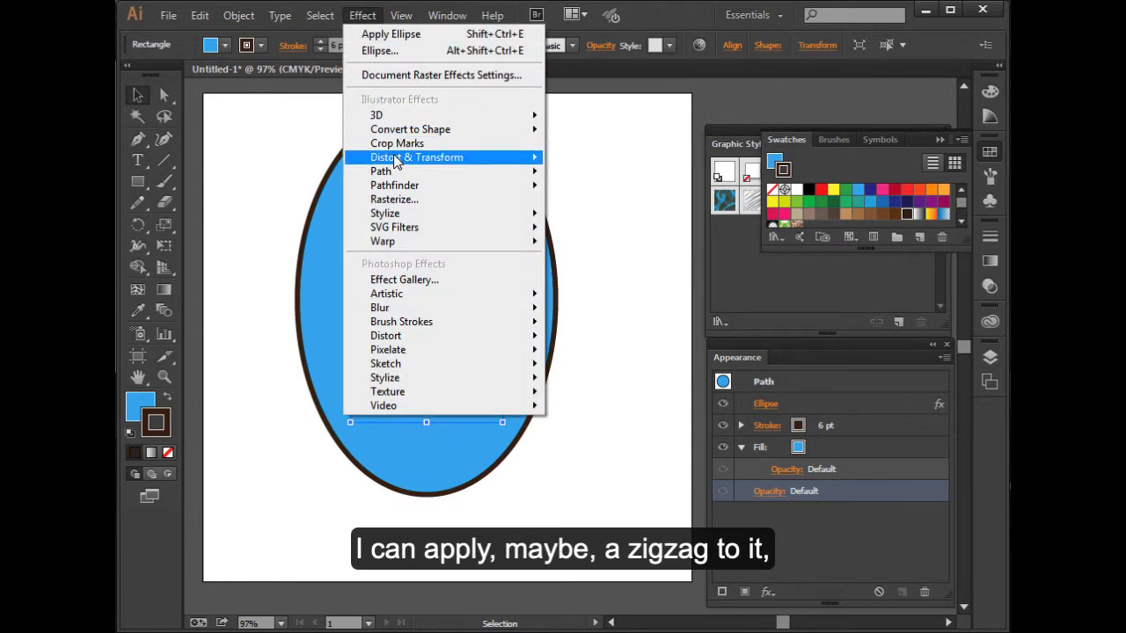
mouse_move(405, 156)
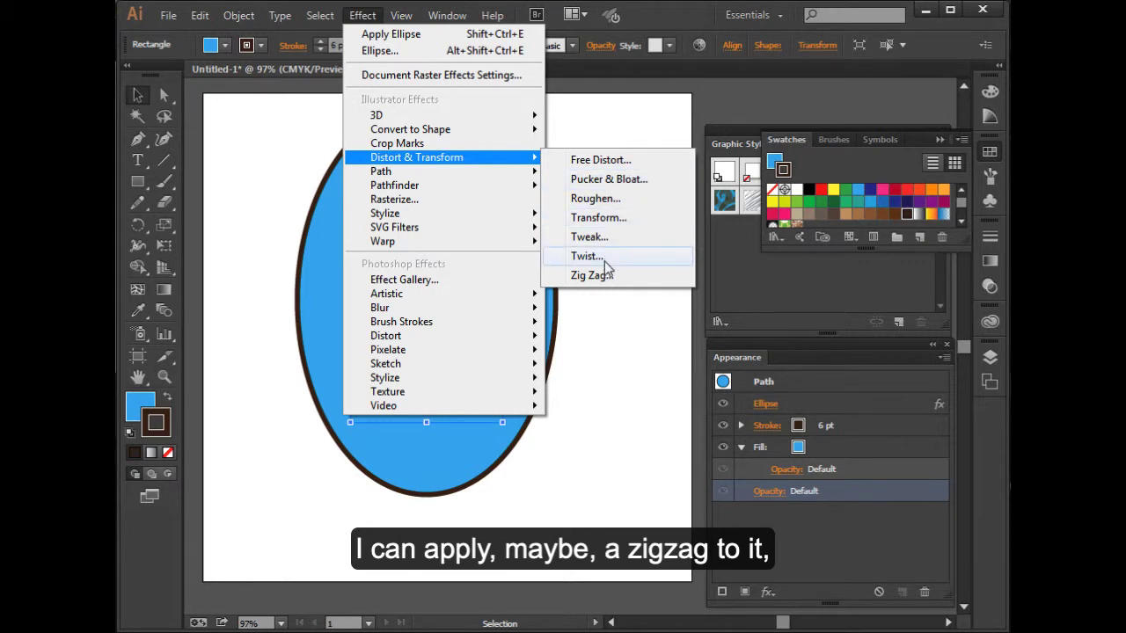
click(615, 180)
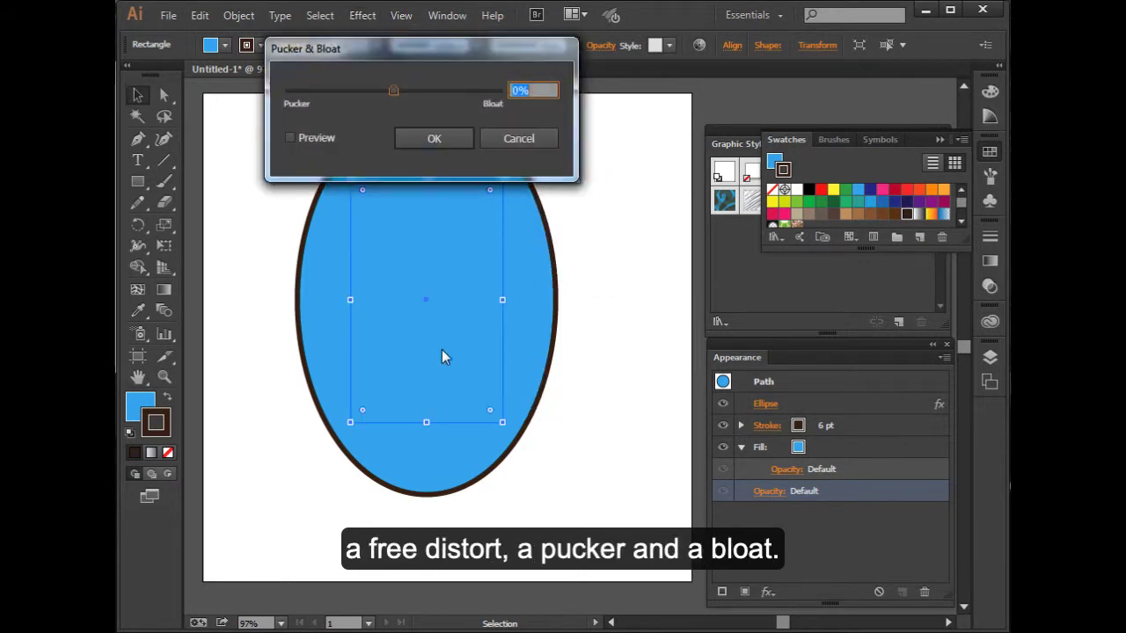
click(291, 138)
drag(395, 91, 370, 98)
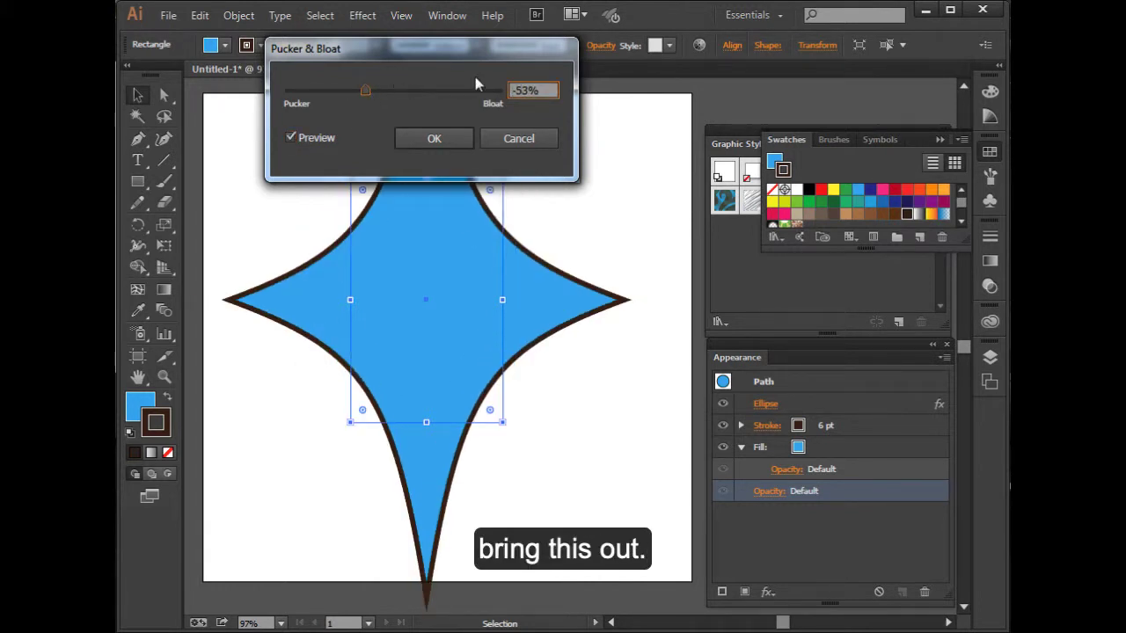
click(442, 137)
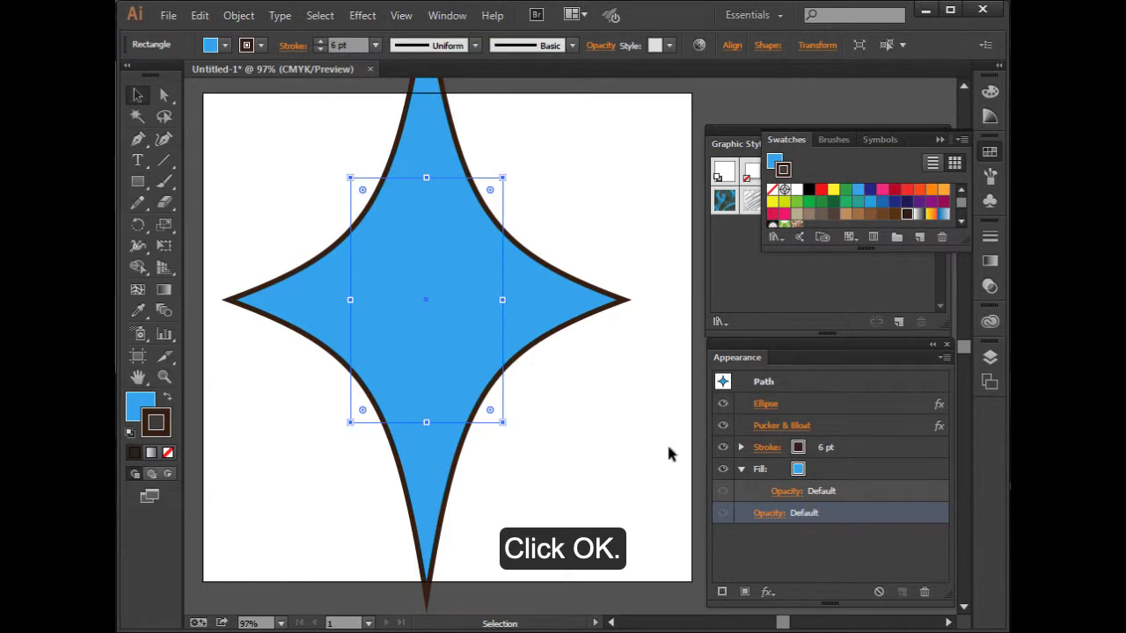
click(624, 464)
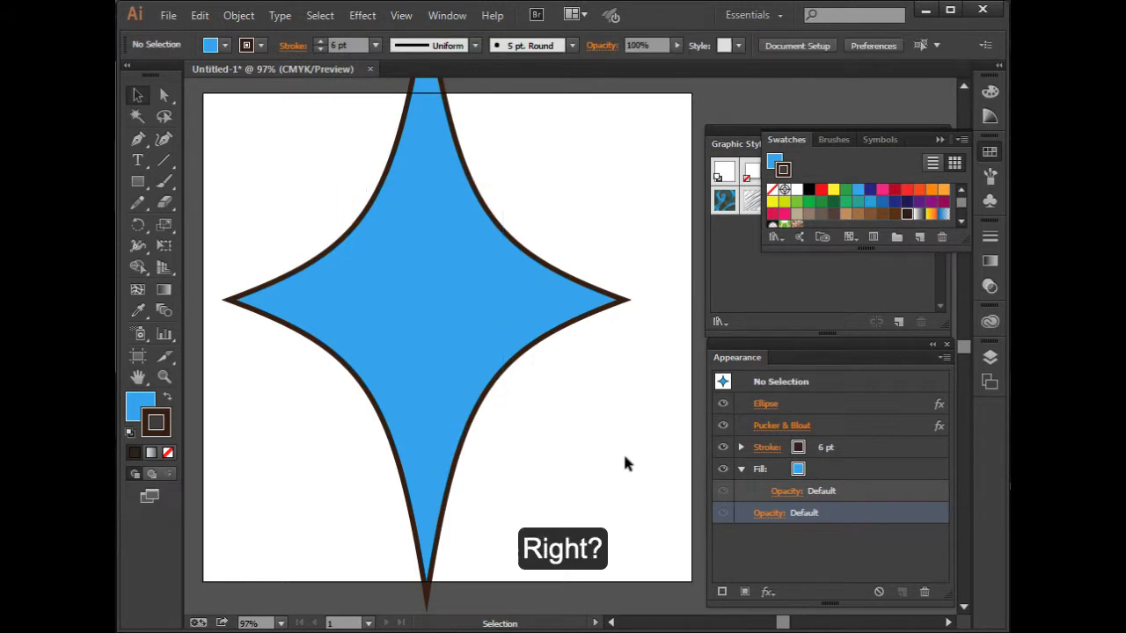
Apply a Transform effect to the star shape, scaling it to 41% horizontally and 77% vertically
click(471, 308)
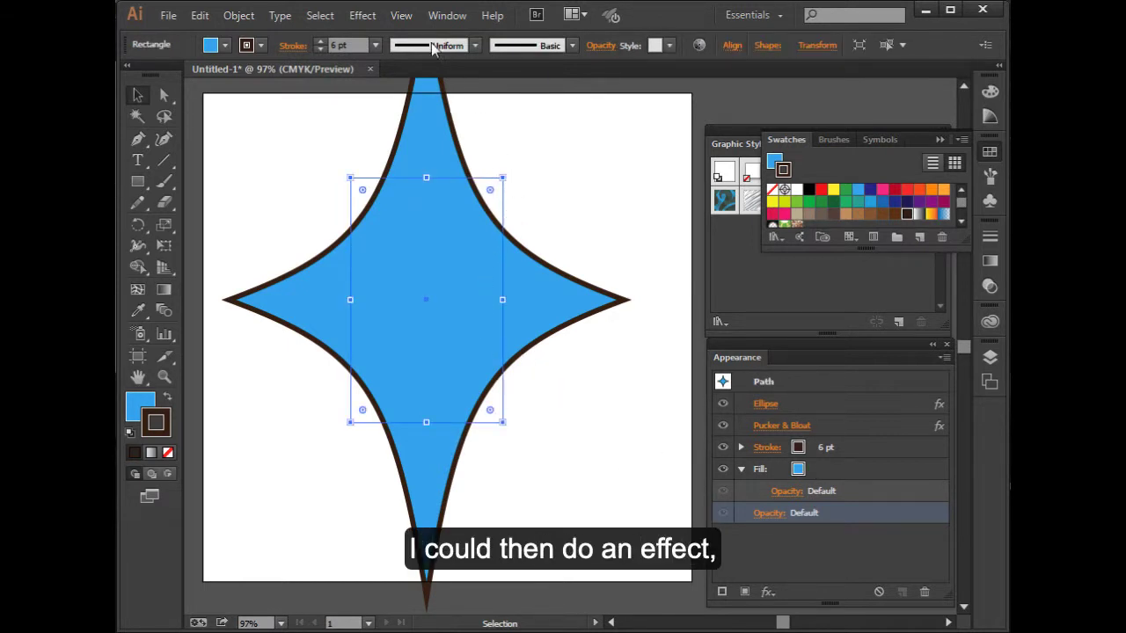
click(362, 15)
mouse_move(428, 167)
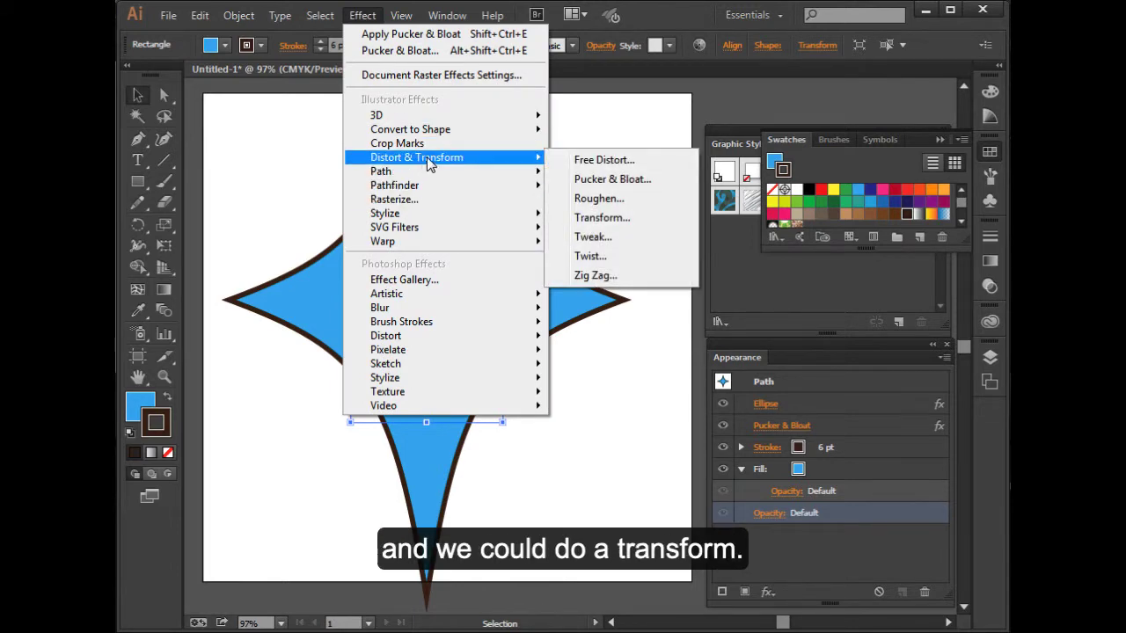
click(602, 217)
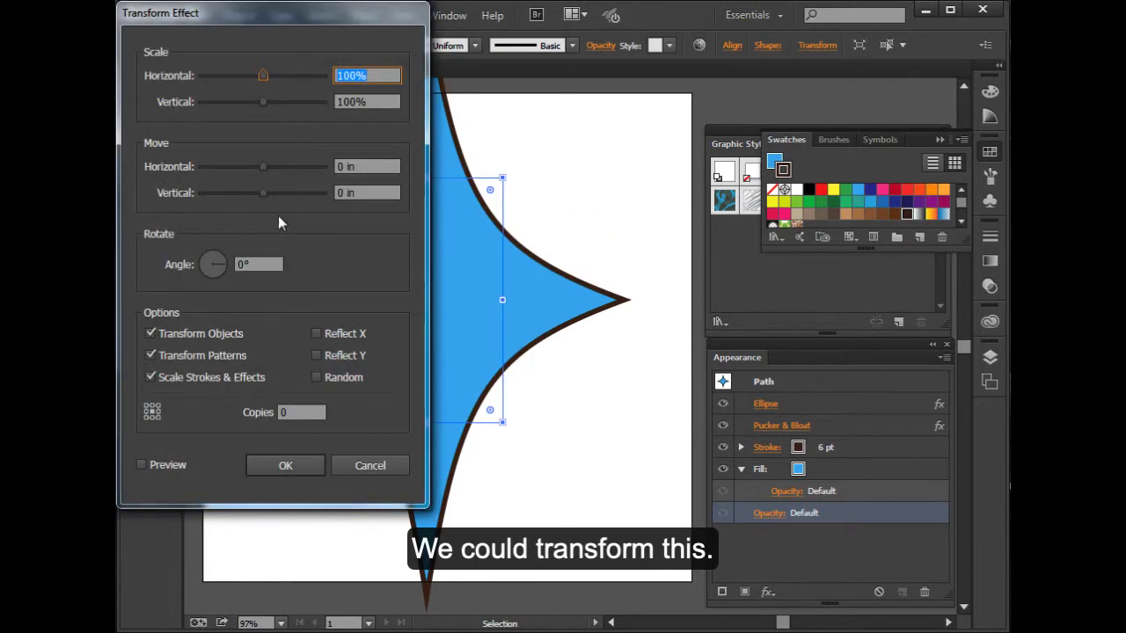
click(141, 464)
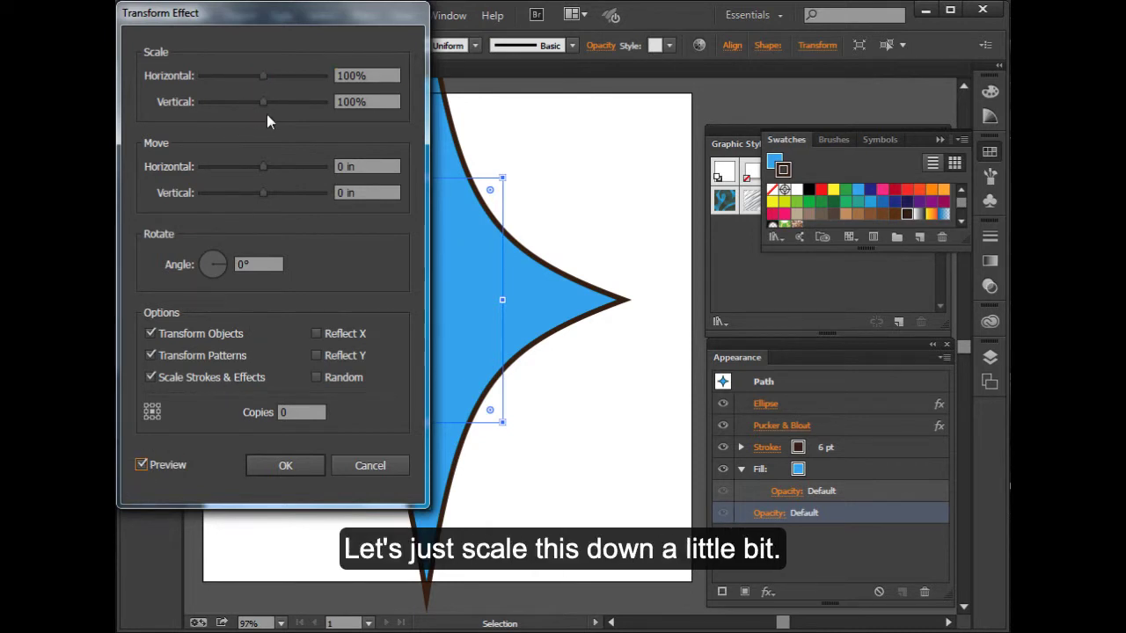
drag(263, 78, 246, 103)
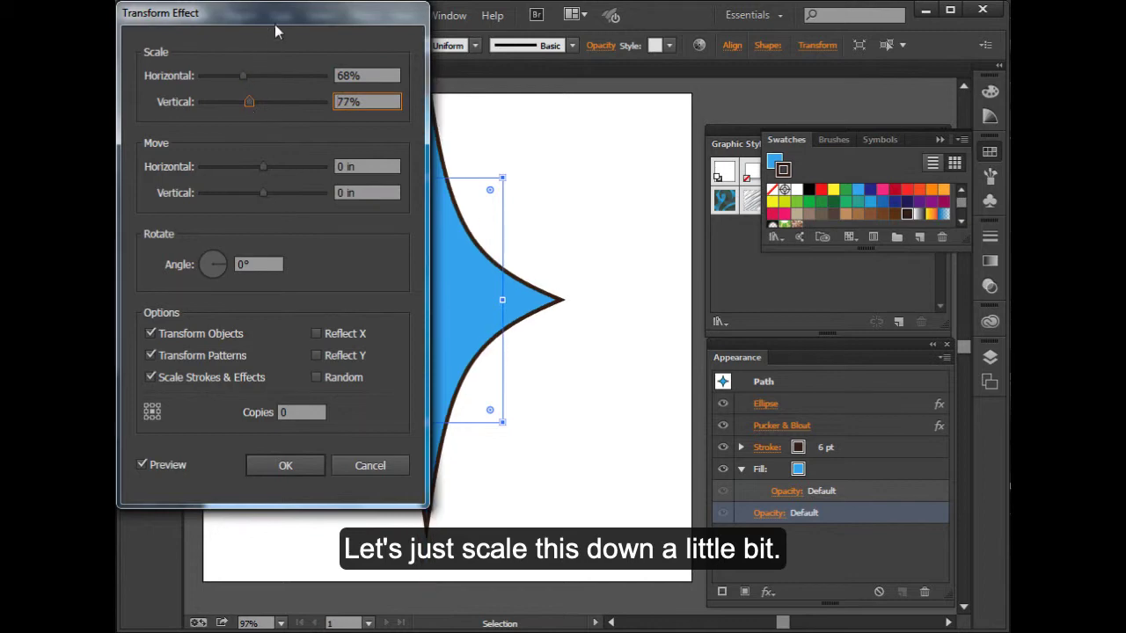
drag(338, 15, 746, 87)
drag(651, 148, 629, 156)
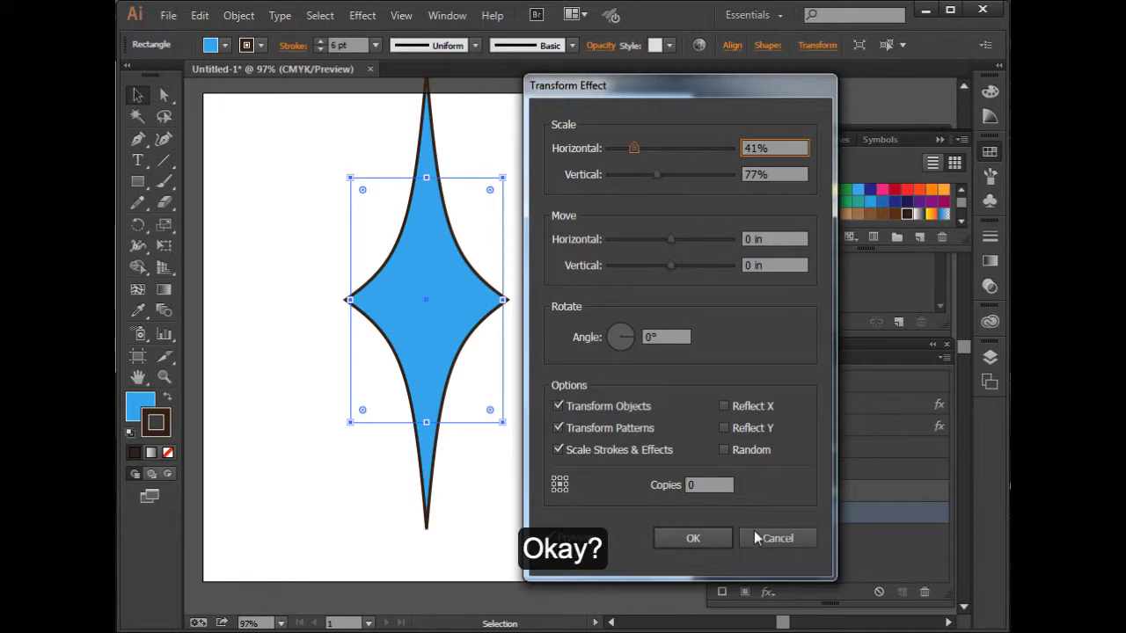
click(713, 536)
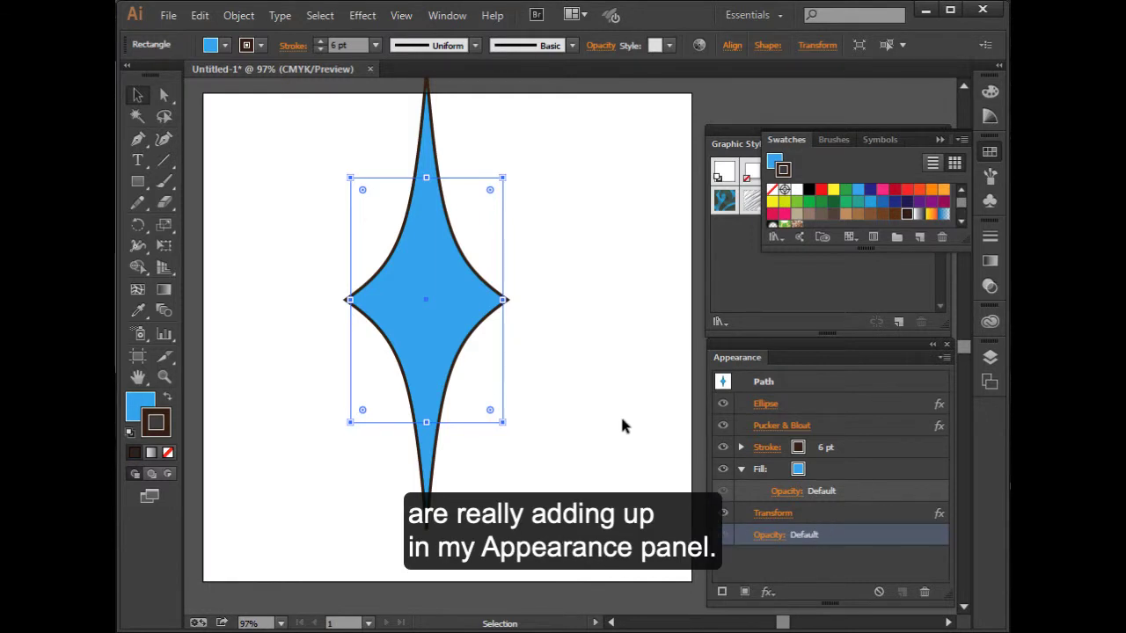
Save the star's look as three graphic styles: with the New Graphic Style command, from the artwork, and from its Appearance thumbnail
click(940, 137)
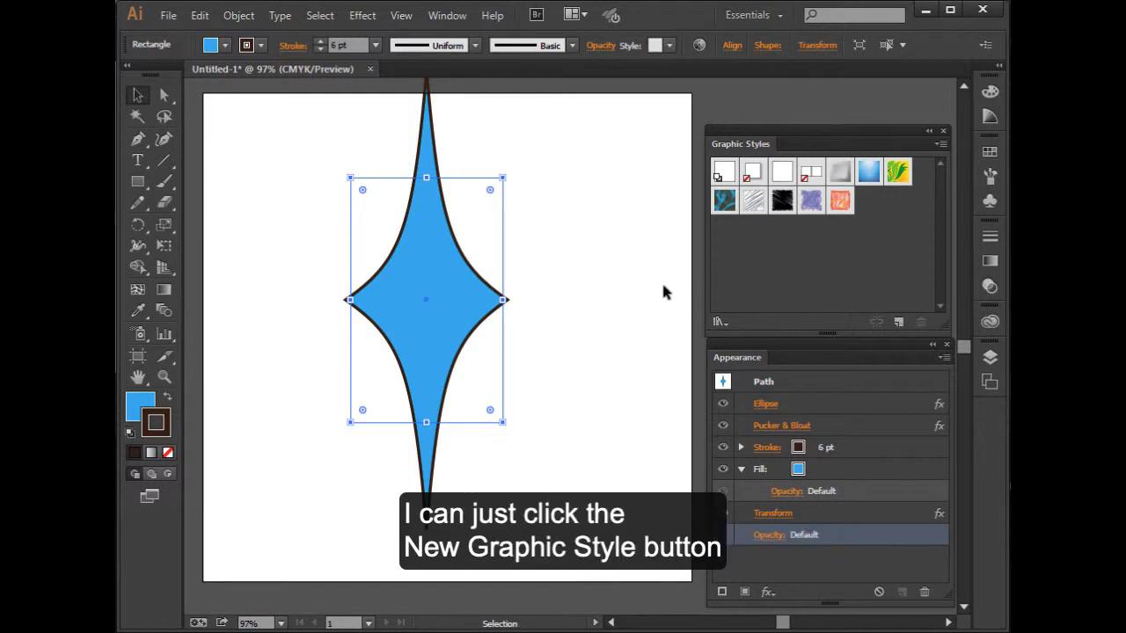
click(899, 323)
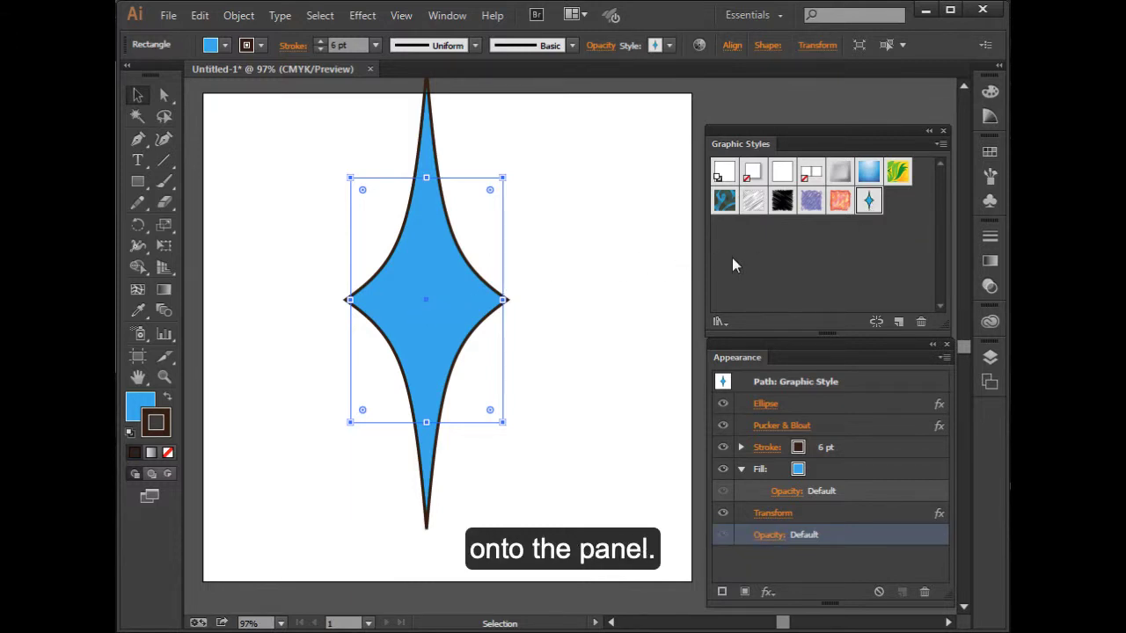
drag(454, 313, 752, 260)
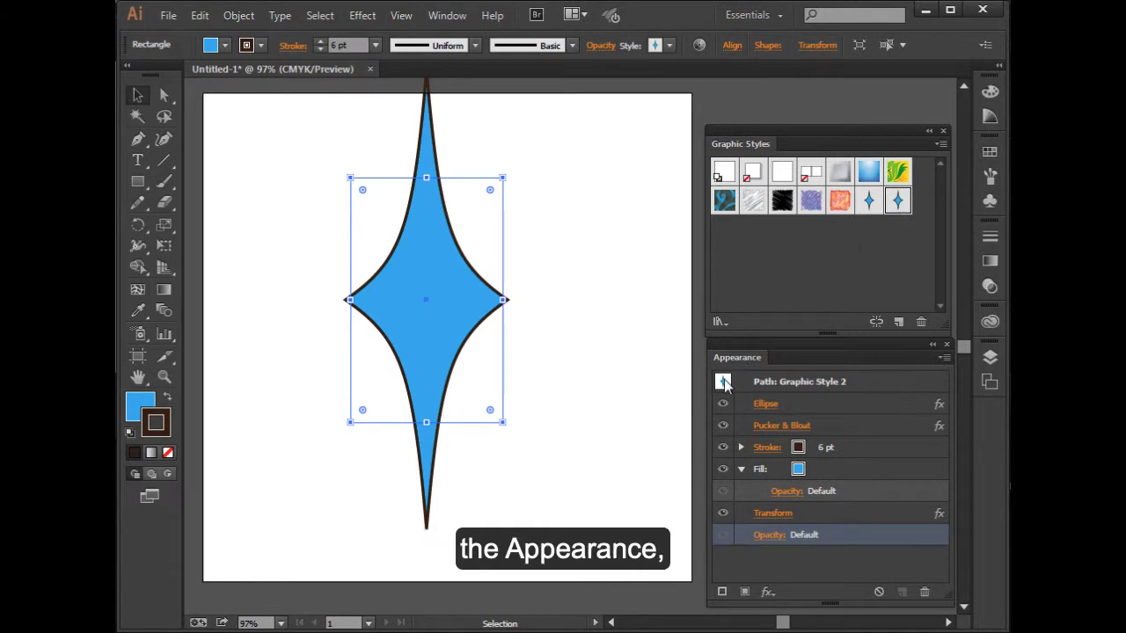
drag(723, 384, 791, 273)
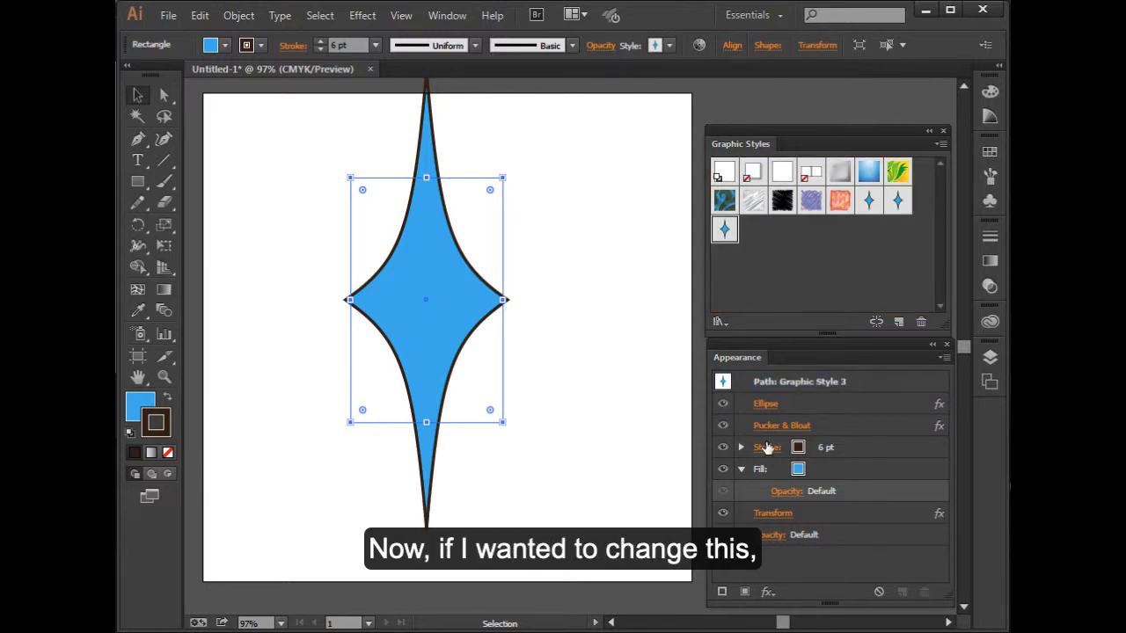
Change the star's fill color to the magenta swatch through its Fill entry in the Appearance panel
click(795, 473)
click(796, 471)
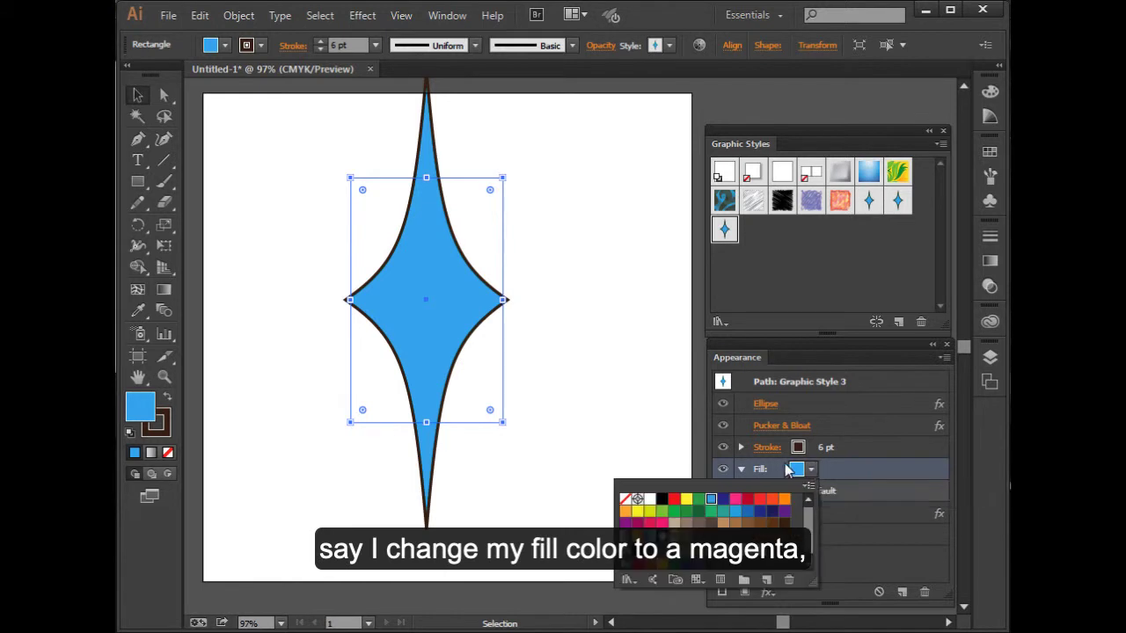
click(737, 499)
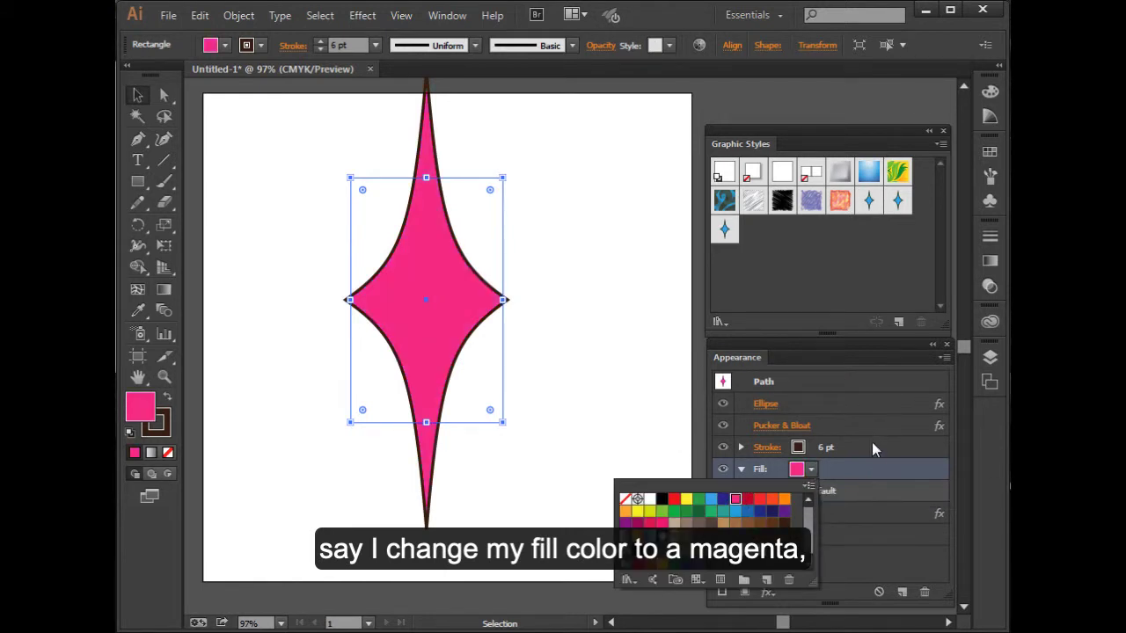
Replace the last blue star graphic style with the magenta star's appearance, and move the star to the lower left of the artboard
click(871, 467)
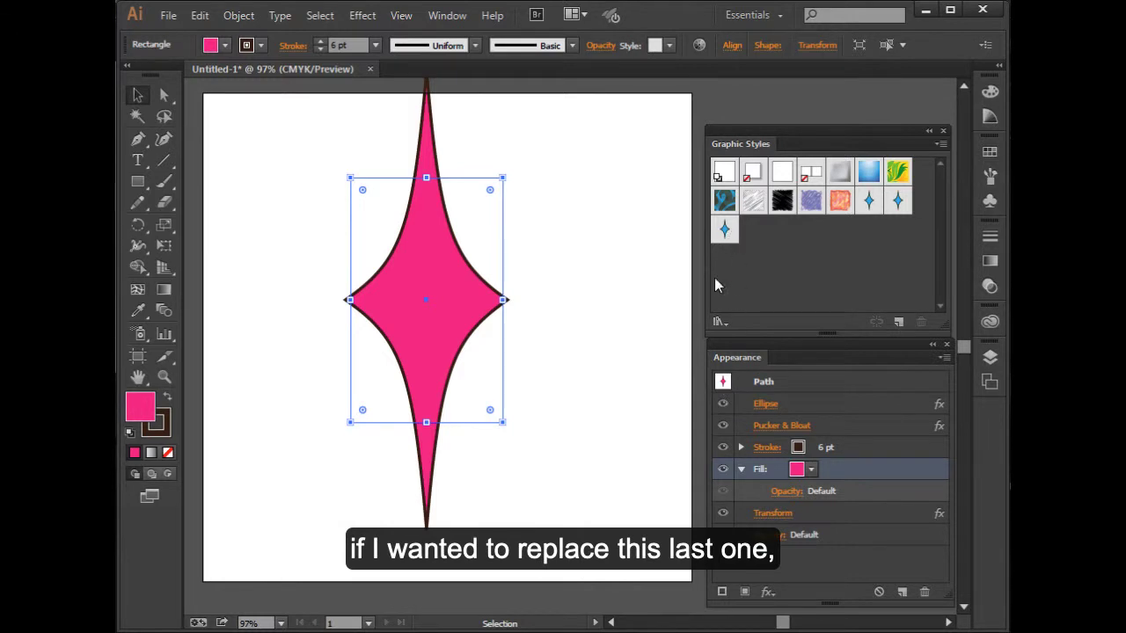
click(722, 385)
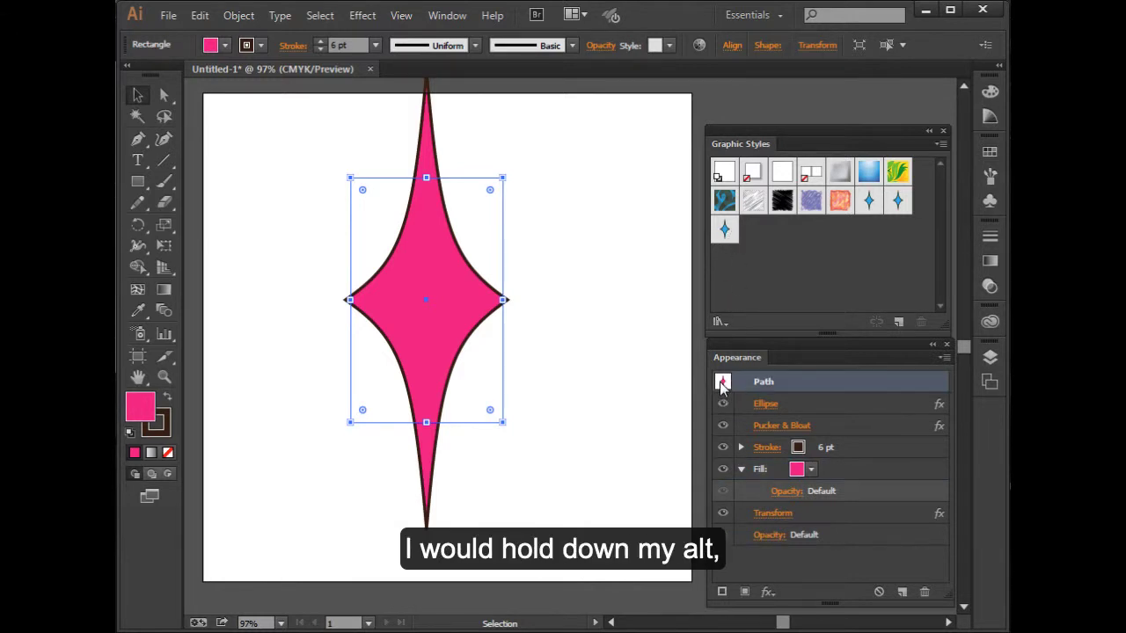
drag(722, 384, 728, 235)
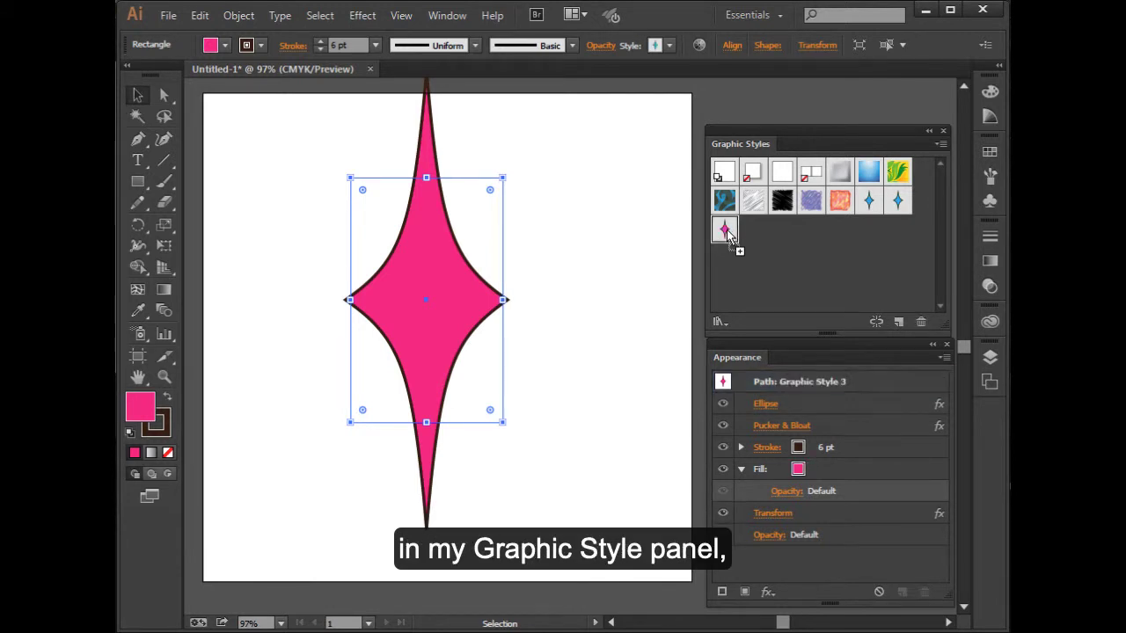
click(602, 292)
drag(482, 295, 293, 318)
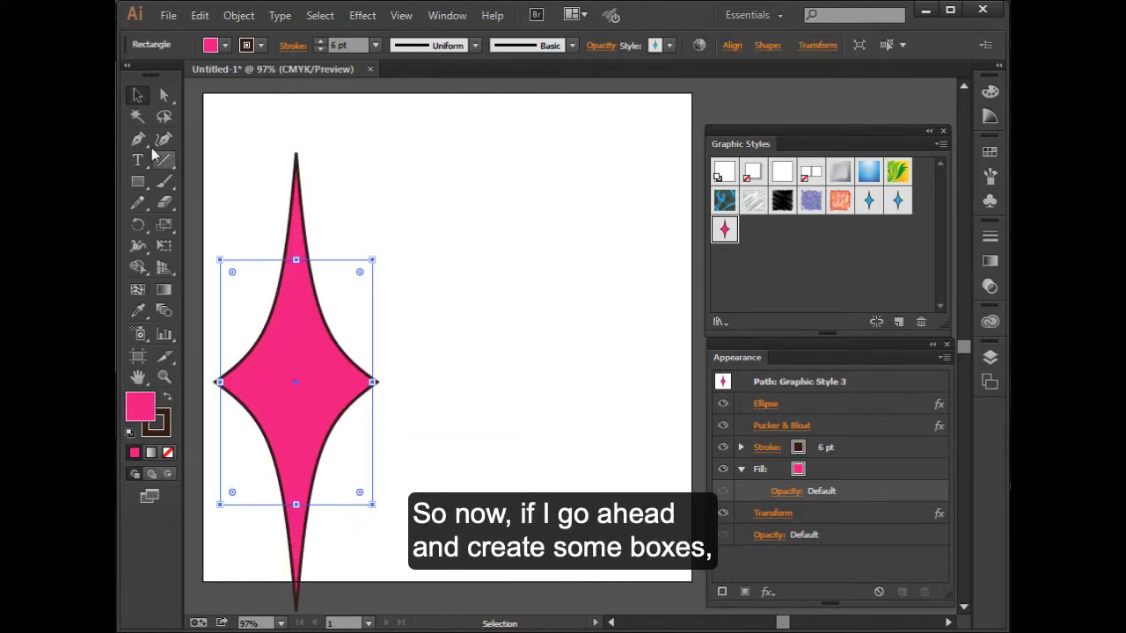
Draw four rectangles of different sizes in the empty area beside the magenta star
click(939, 144)
click(870, 277)
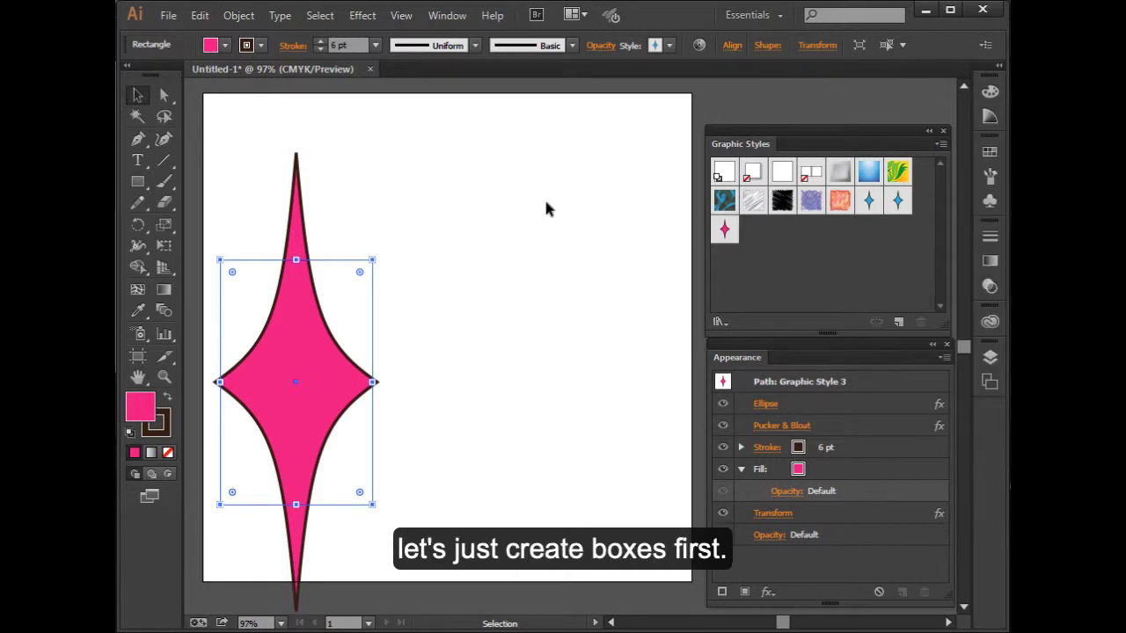
click(137, 181)
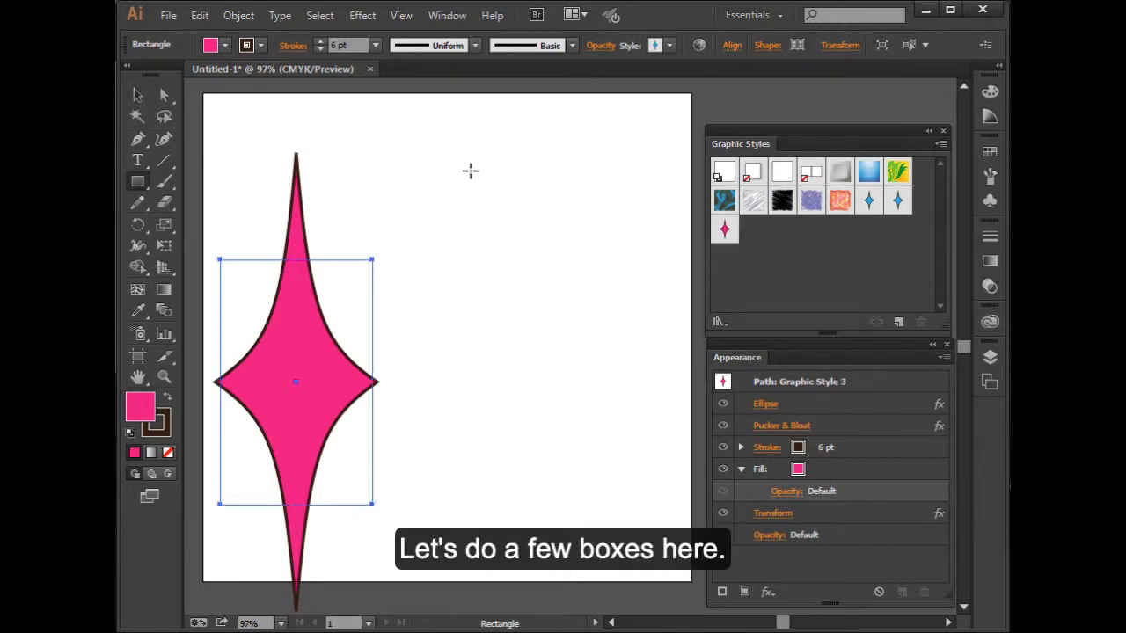
drag(464, 156, 486, 226)
mouse_move(581, 146)
mouse_down()
mouse_move(621, 226)
mouse_move(632, 226)
mouse_up()
drag(544, 296, 608, 392)
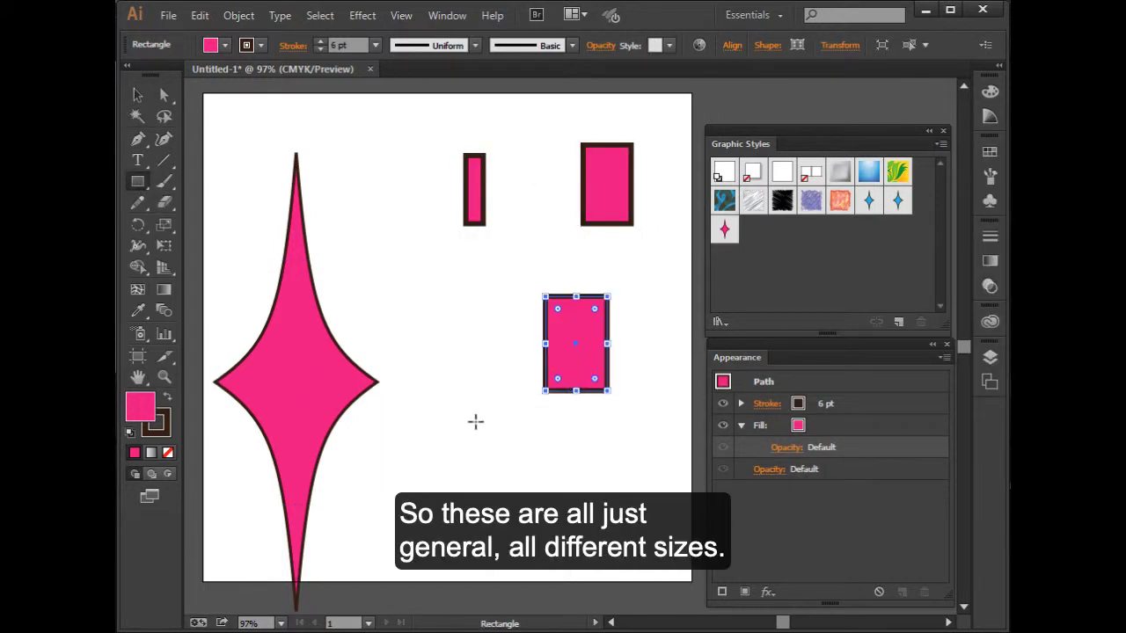
mouse_move(466, 438)
mouse_down()
mouse_move(535, 567)
mouse_move(547, 569)
mouse_up()
click(137, 95)
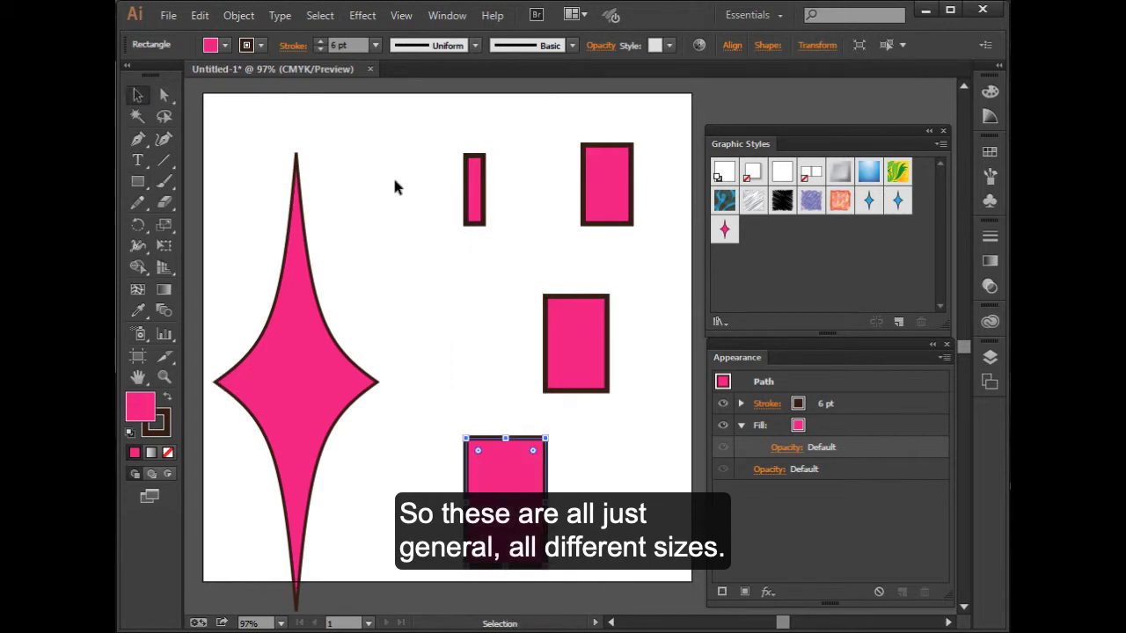
Apply the second blue star graphic style to all four rectangles, and leave only the star below the upper pair selected
click(460, 161)
drag(437, 137, 607, 211)
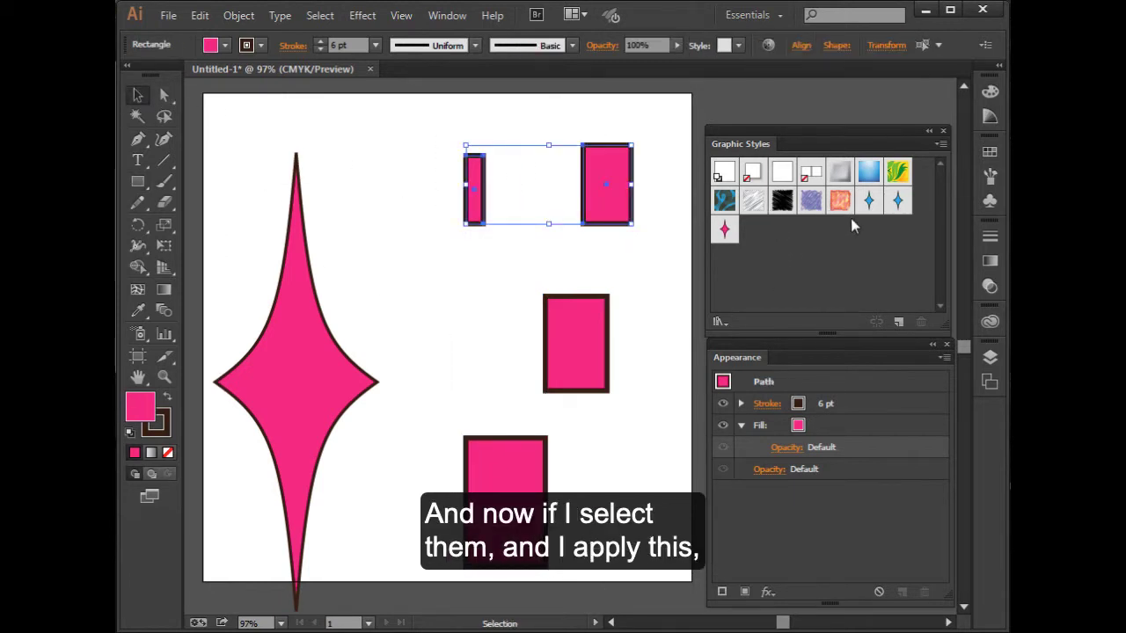
click(899, 202)
drag(525, 289, 599, 479)
click(897, 202)
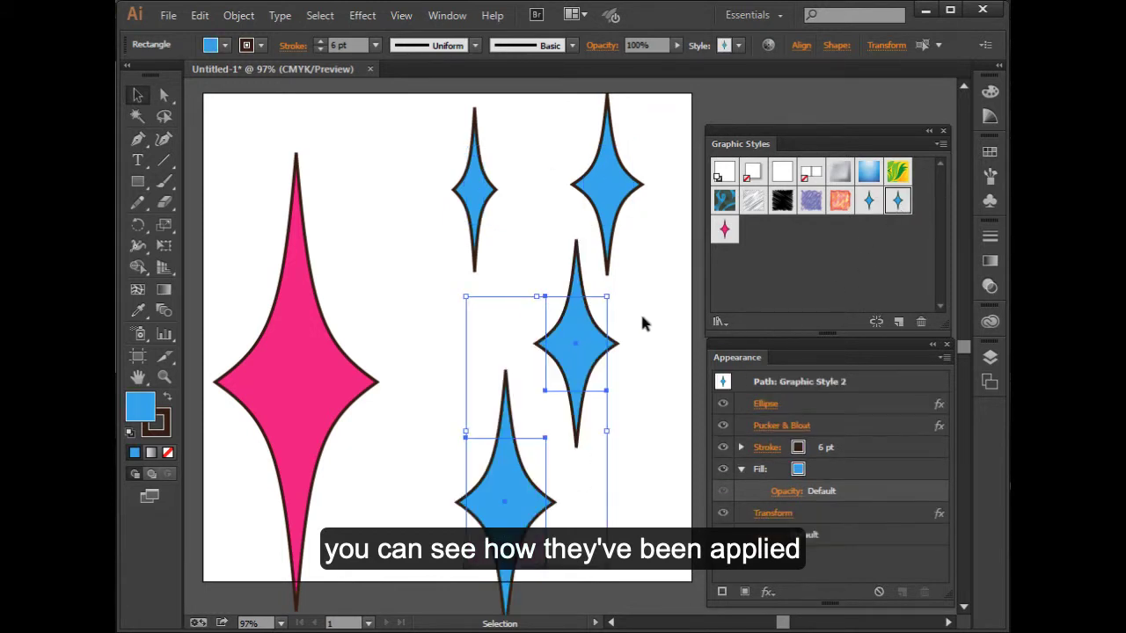
click(698, 404)
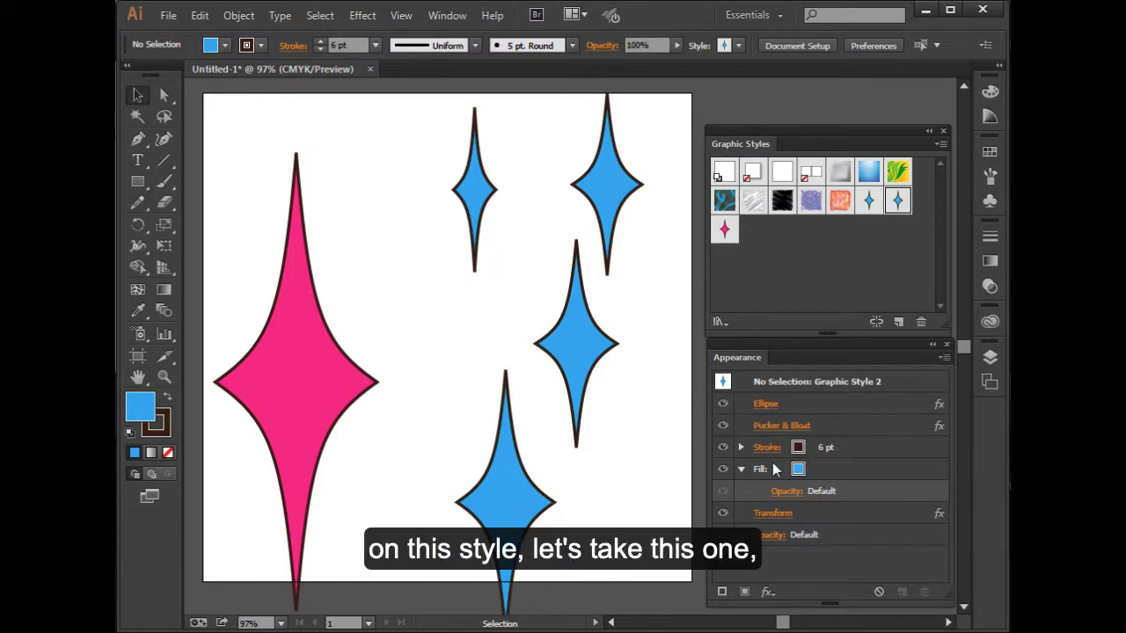
click(575, 358)
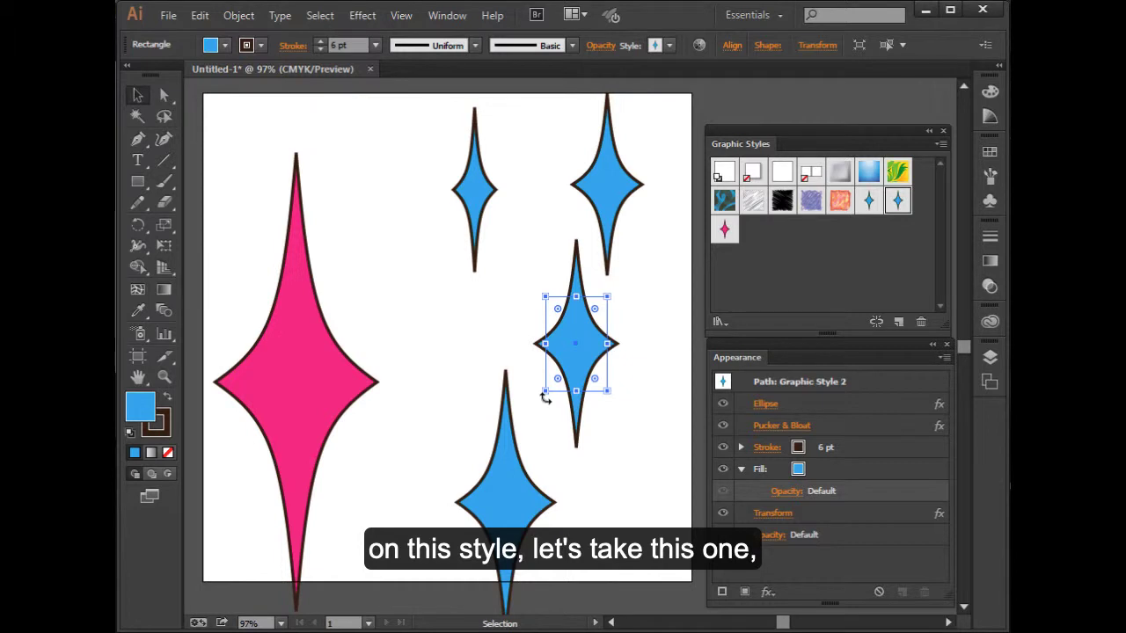
drag(545, 398, 547, 401)
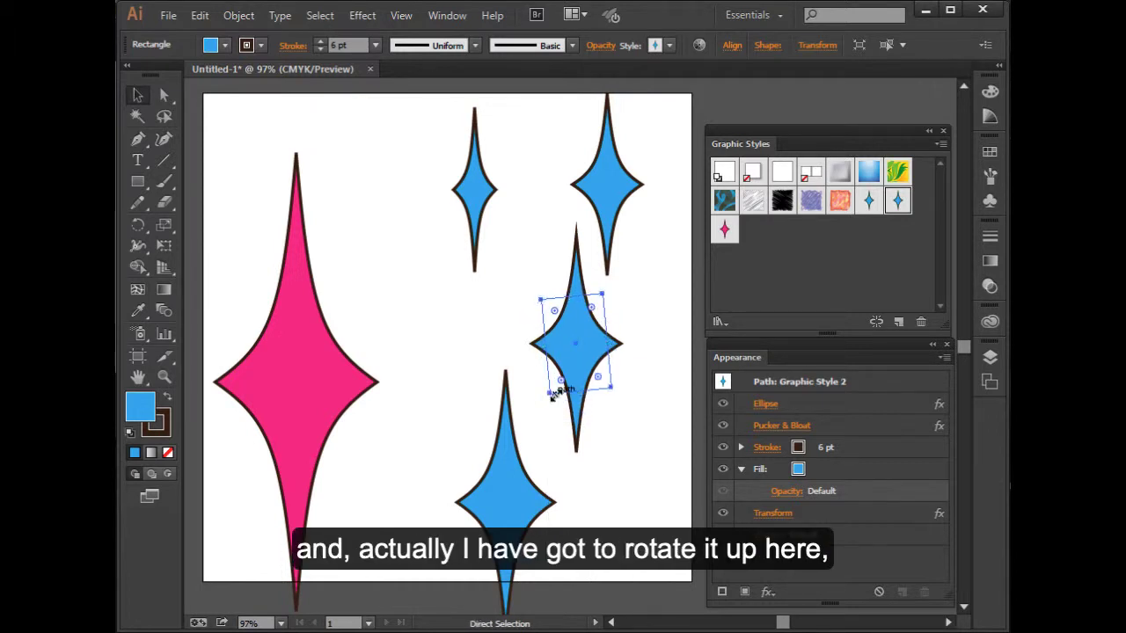
key(ctrl+z)
click(359, 20)
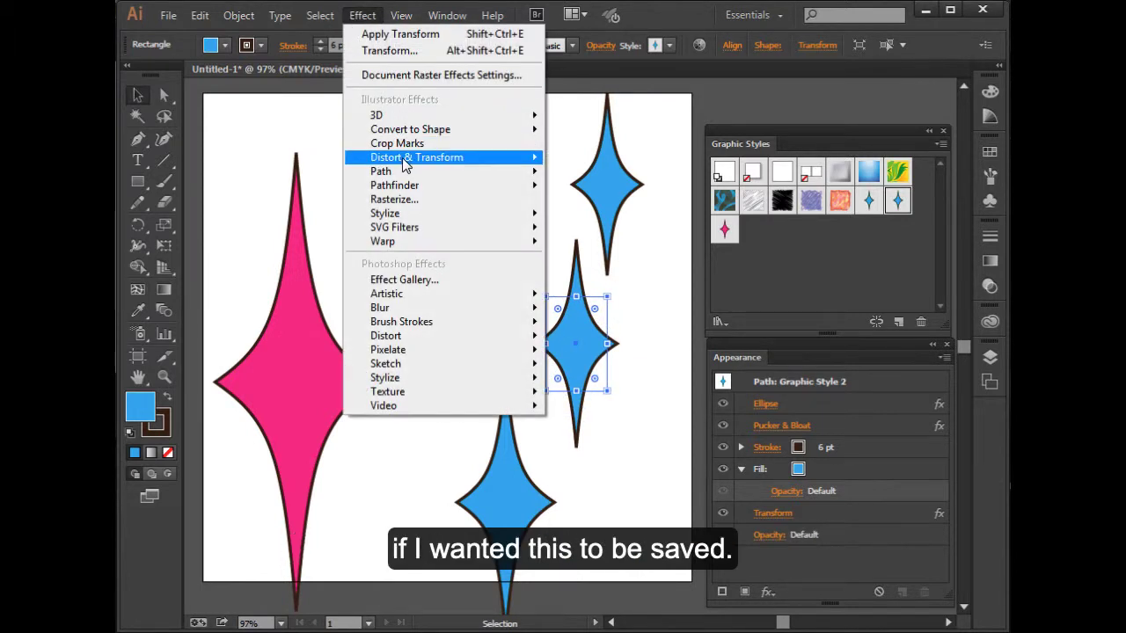
mouse_move(414, 159)
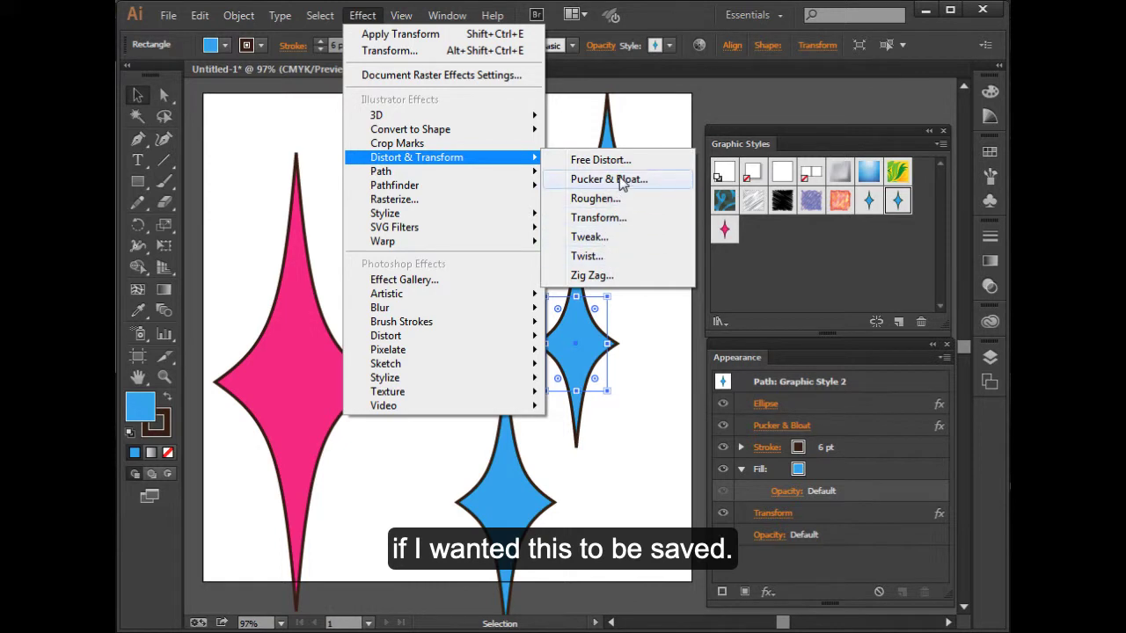
click(600, 381)
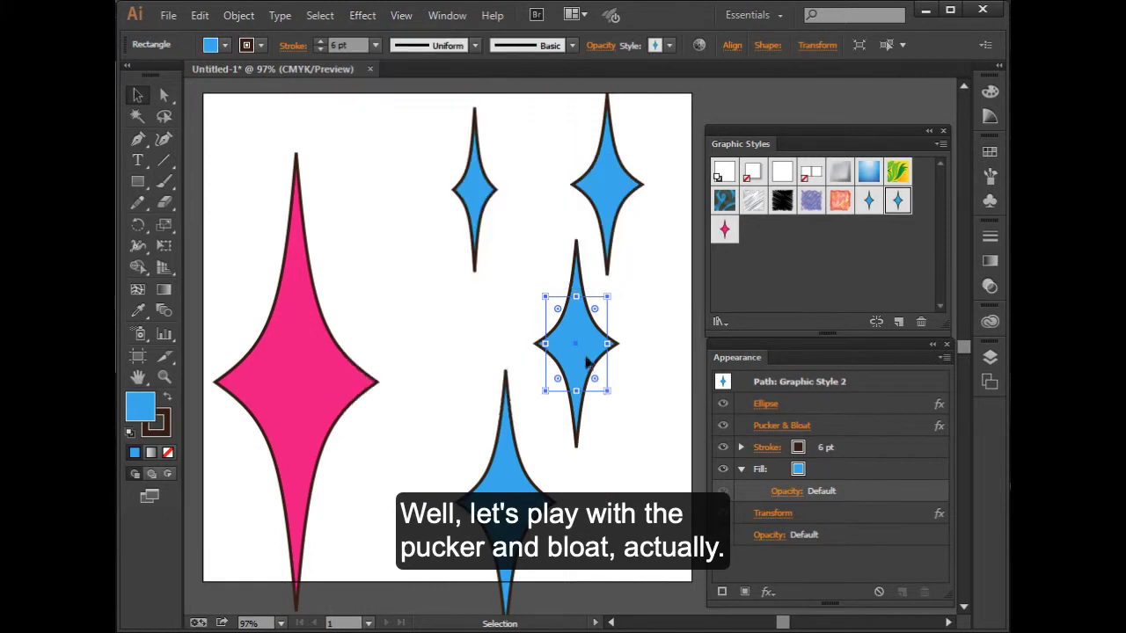
Set the selected blue star's existing Pucker & Bloat effect to 69%, with the preview on
double_click(780, 426)
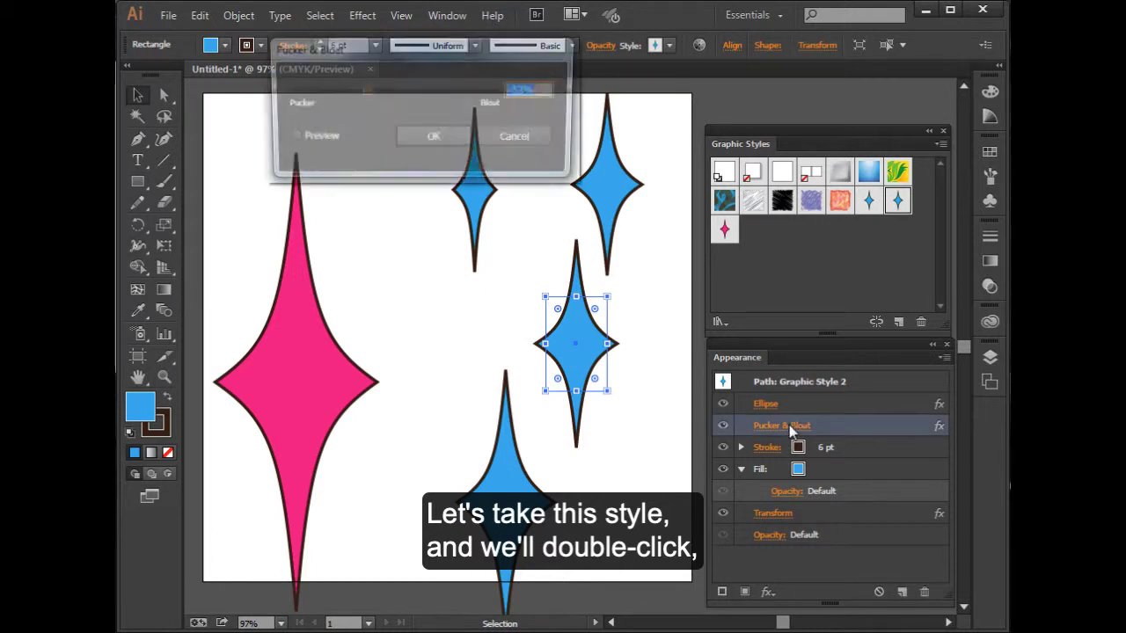
click(289, 138)
drag(370, 91, 422, 96)
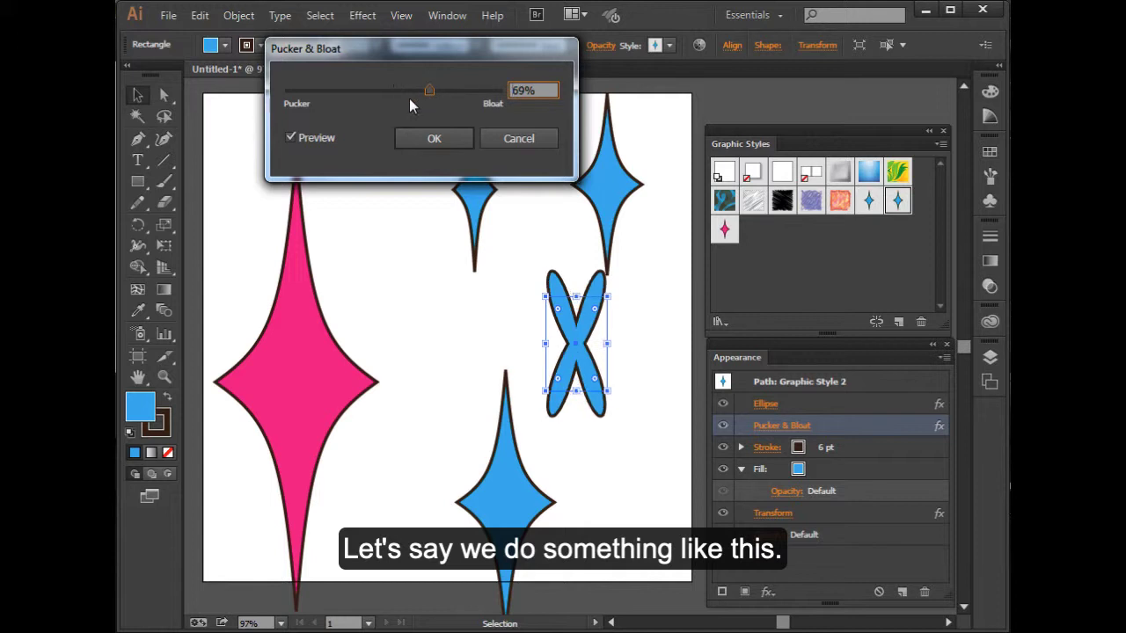
click(444, 143)
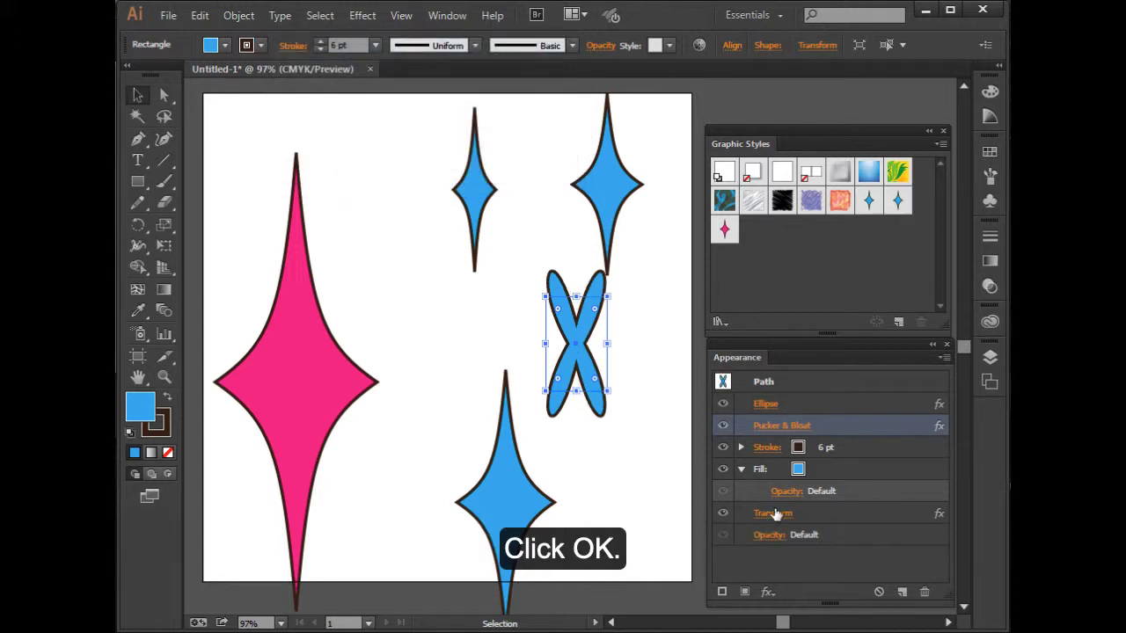
Save the blue X shape's appearance as a new graphic style, and delete all artwork from the artboard
drag(725, 382, 791, 299)
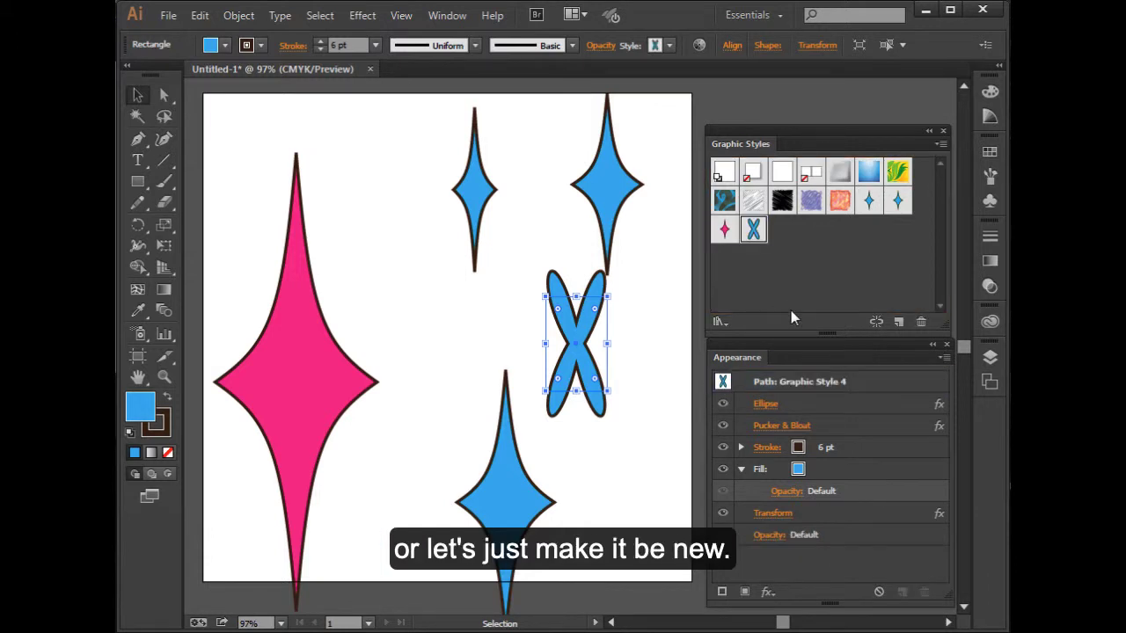
click(755, 282)
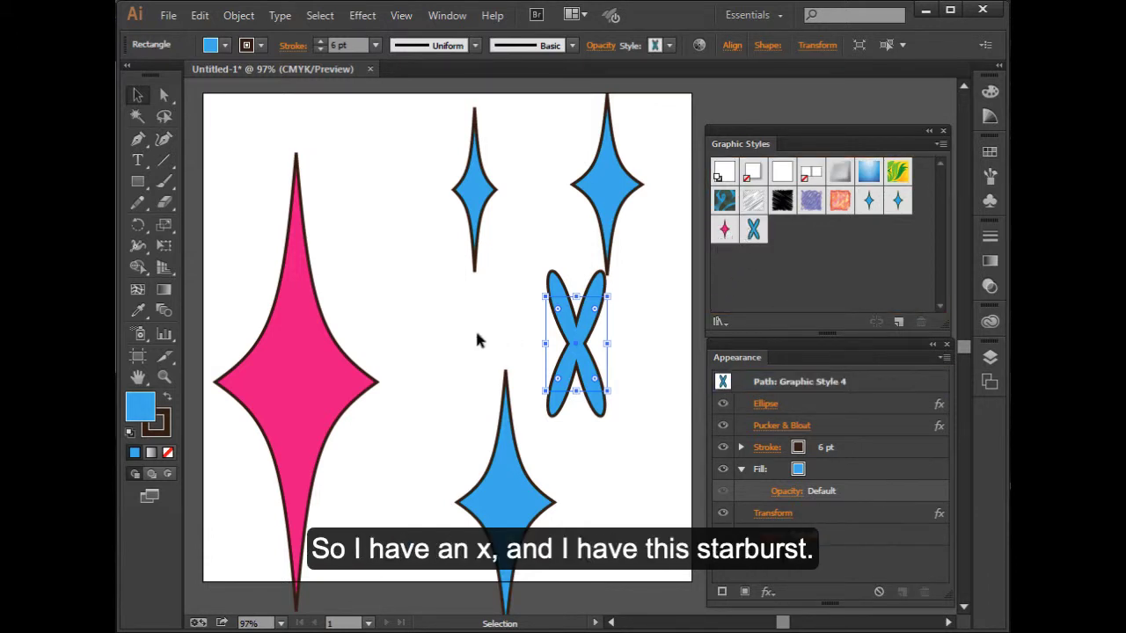
drag(245, 159, 641, 530)
key(Delete)
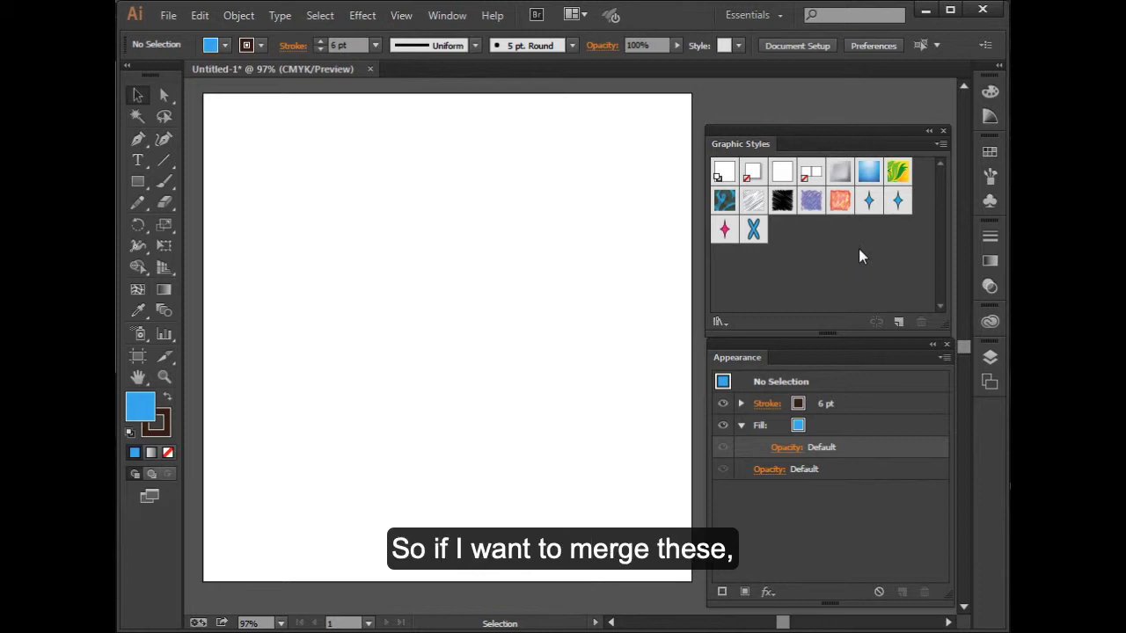
Merge the magenta star and blue X graphic styles into a new style named "example"
click(724, 229)
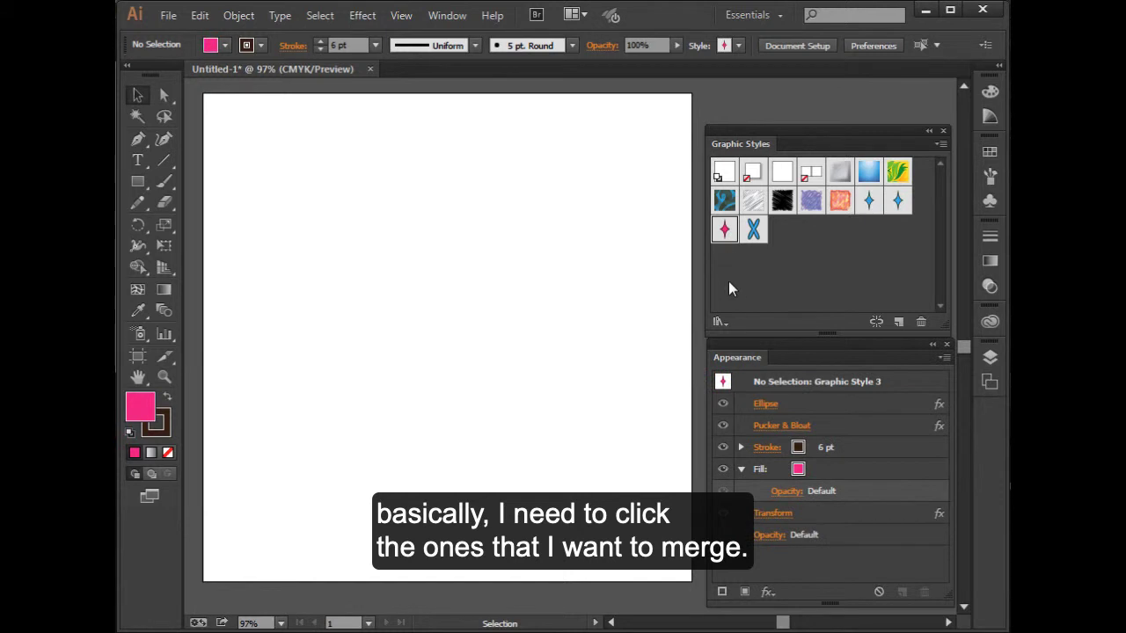
ctrl+click(754, 231)
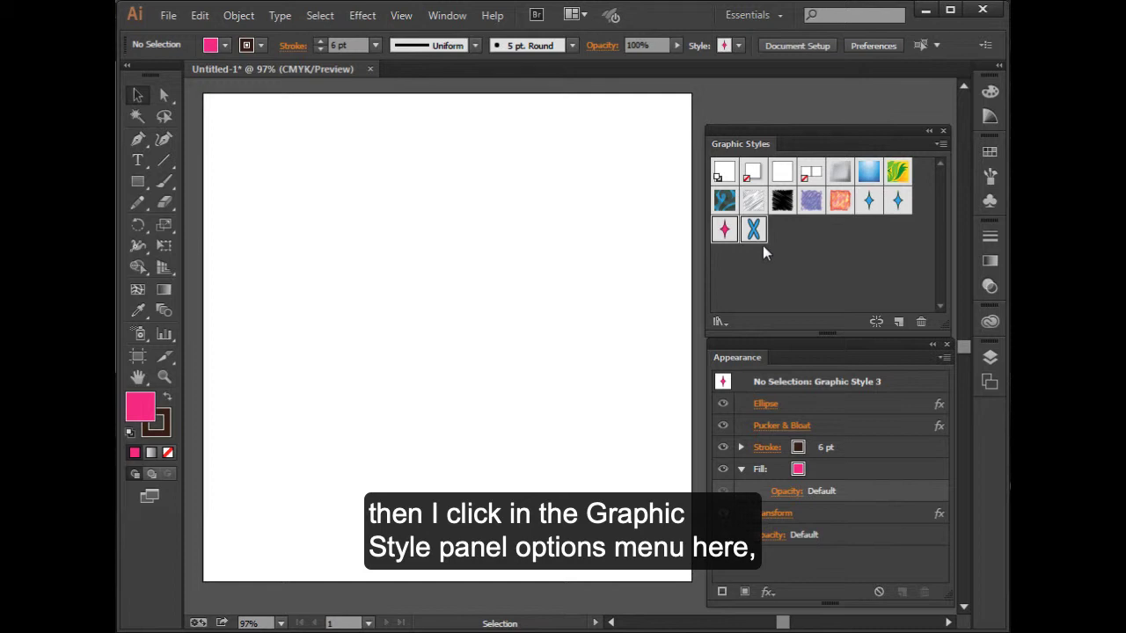
click(939, 144)
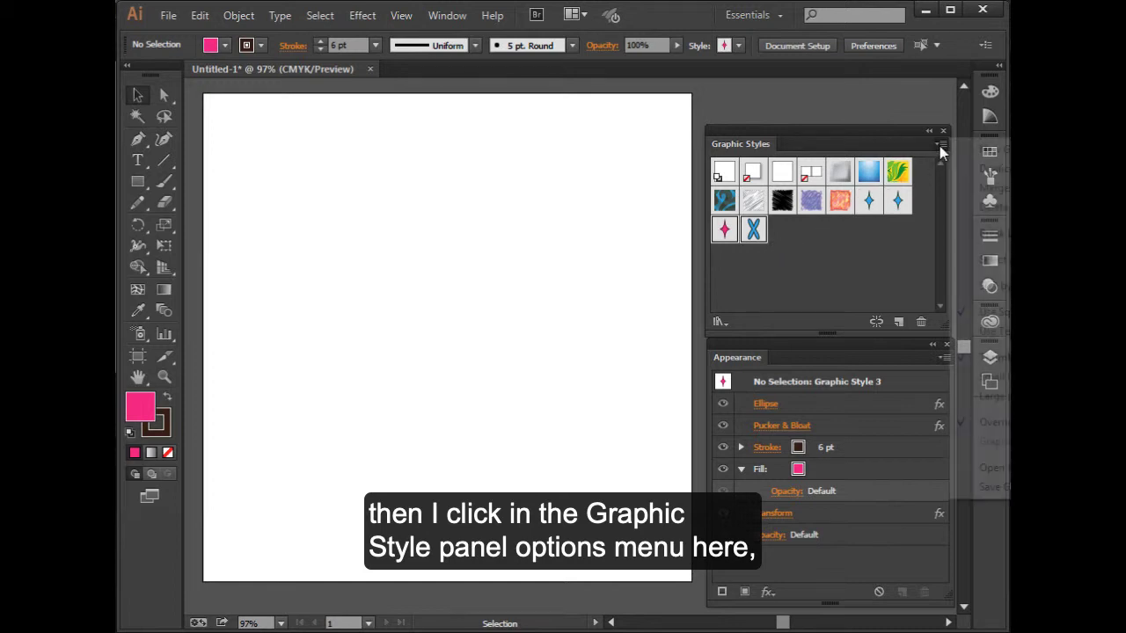
drag(874, 138, 485, 138)
click(553, 152)
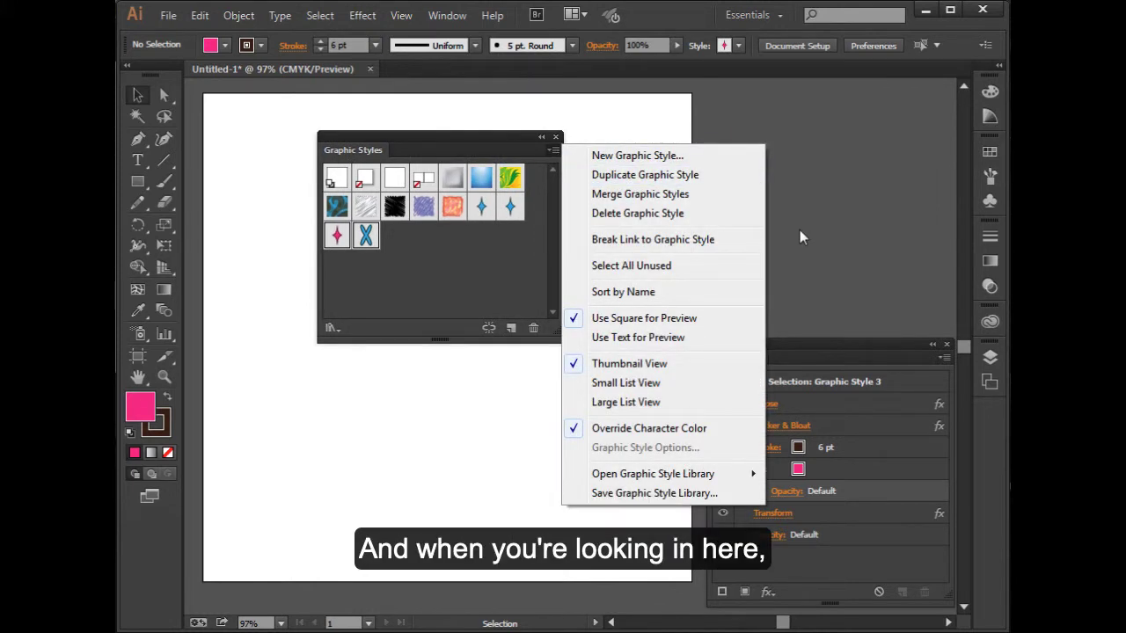
click(669, 196)
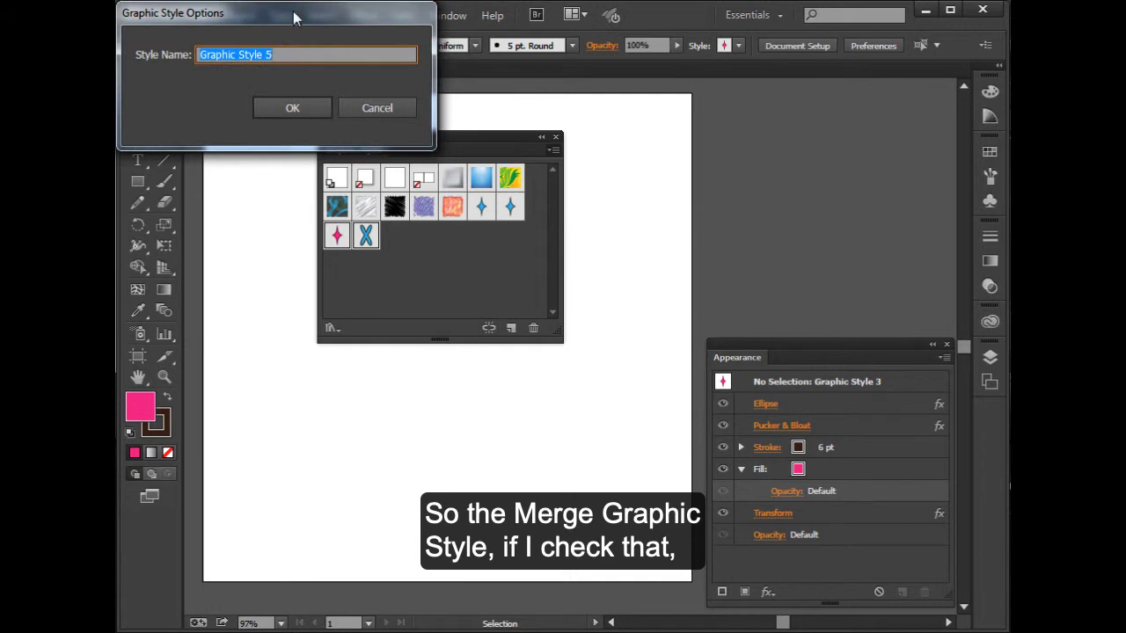
drag(281, 14, 464, 401)
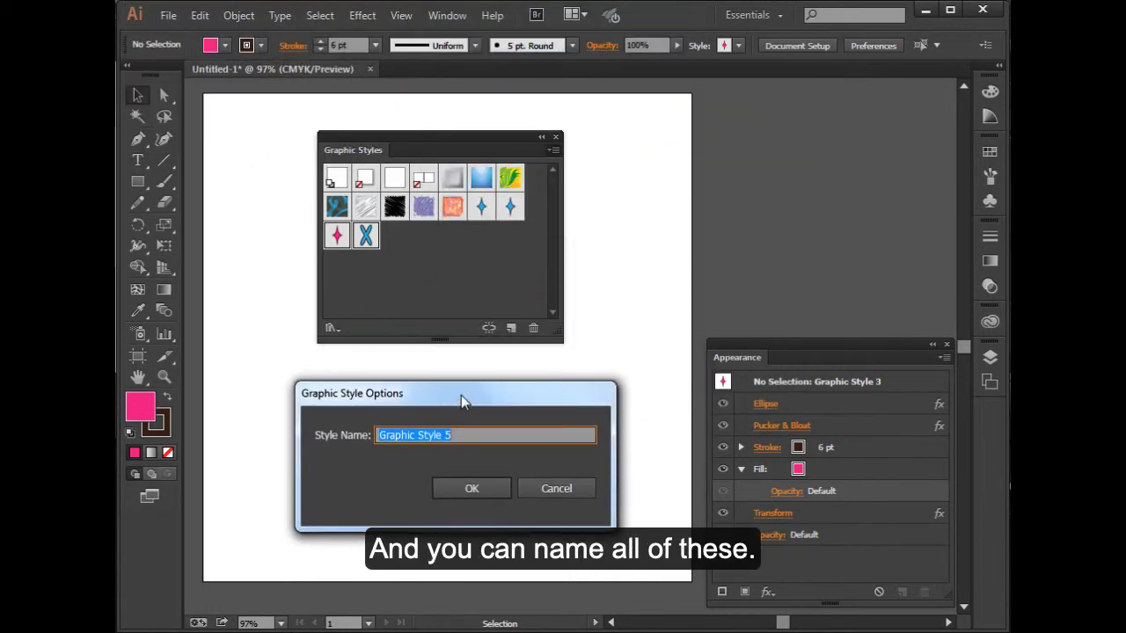
text(ex)
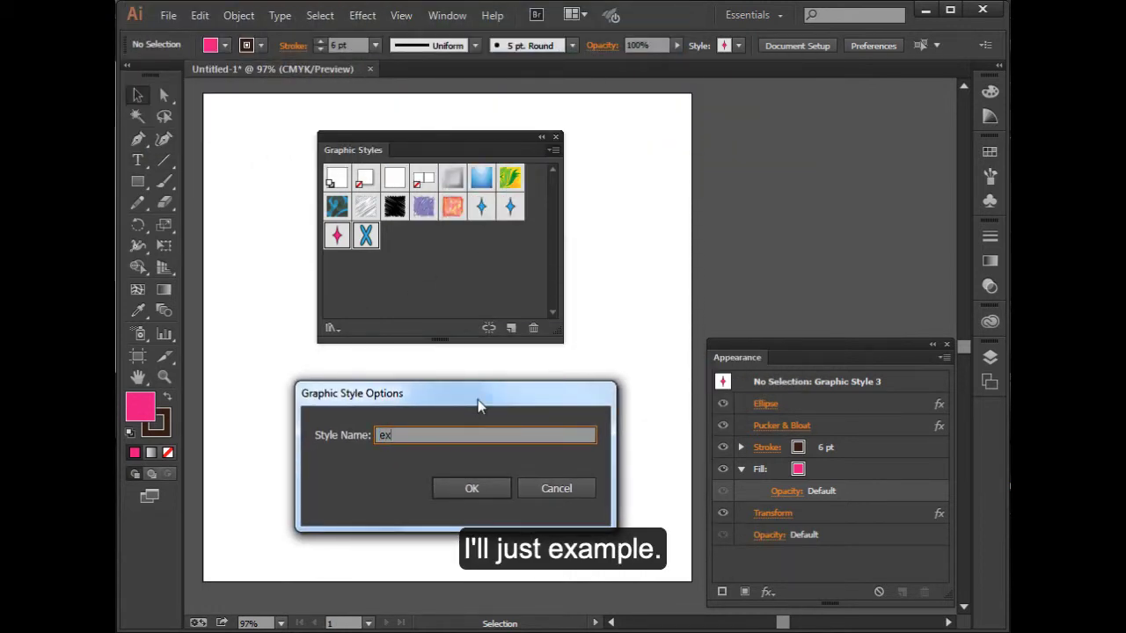
text(ample)
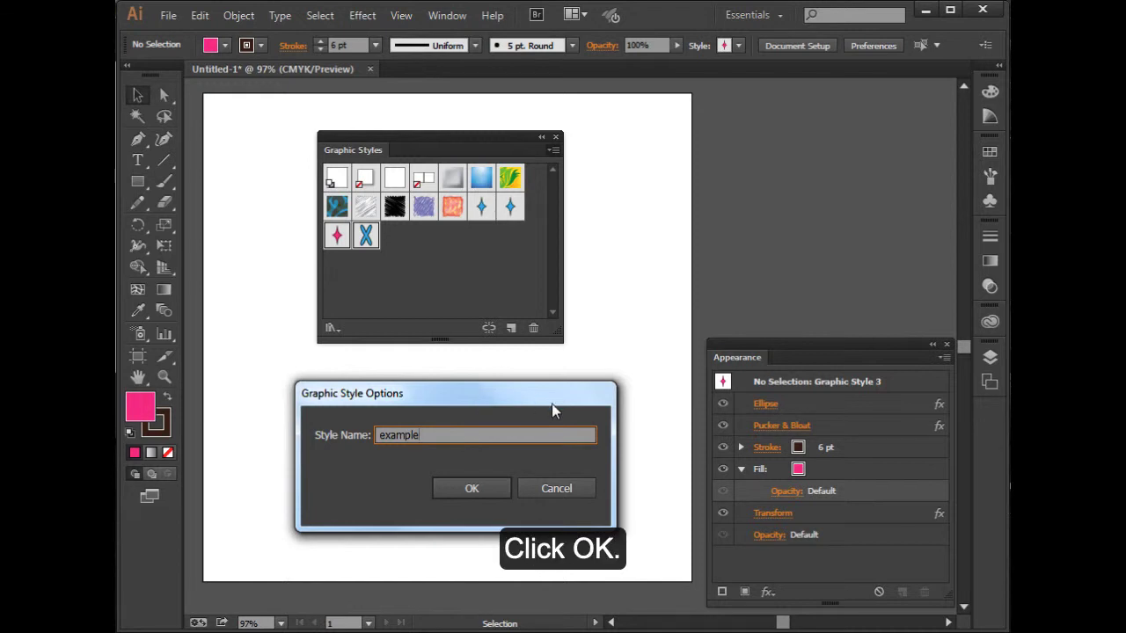
click(472, 490)
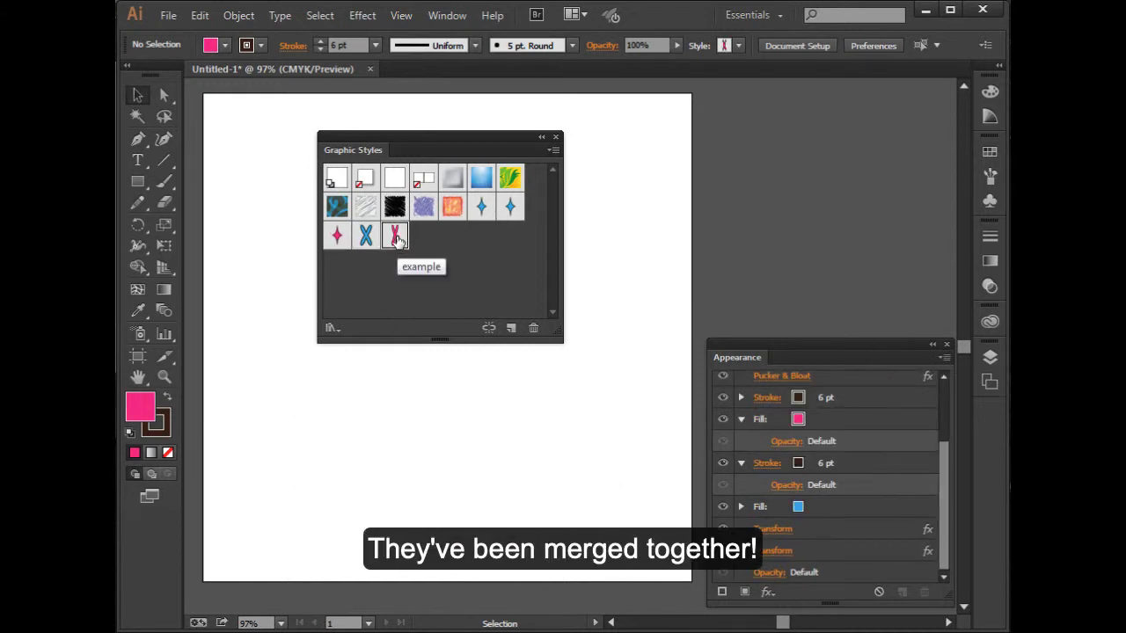
Move the Graphic Styles panel off the artboard and draw four spaced-out rectangles of different sizes on it
drag(431, 138, 823, 128)
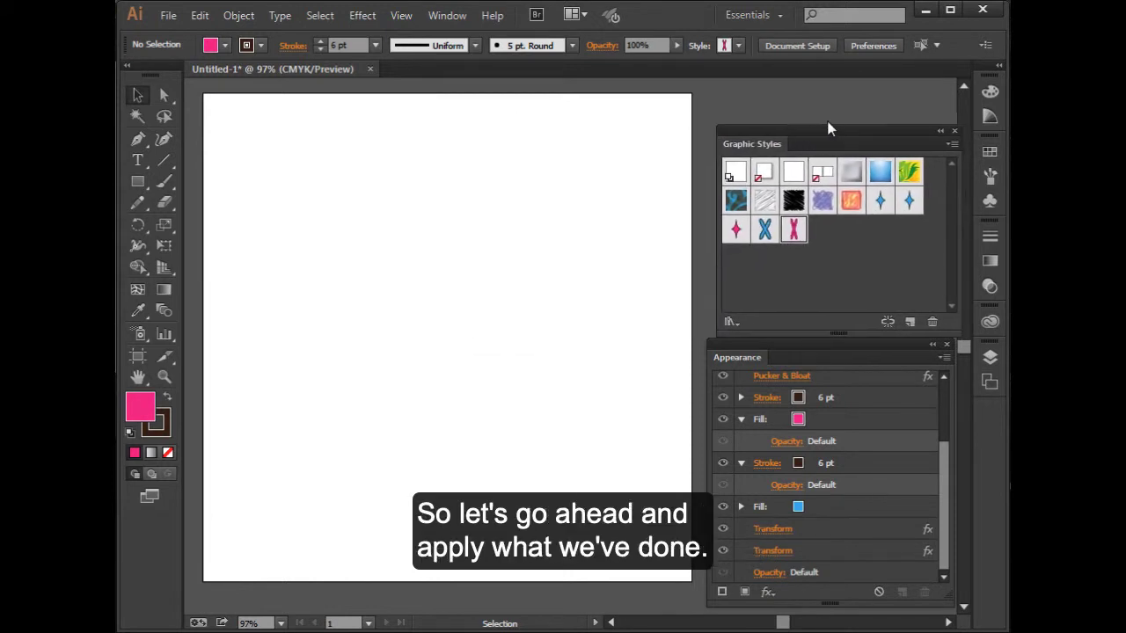
click(138, 182)
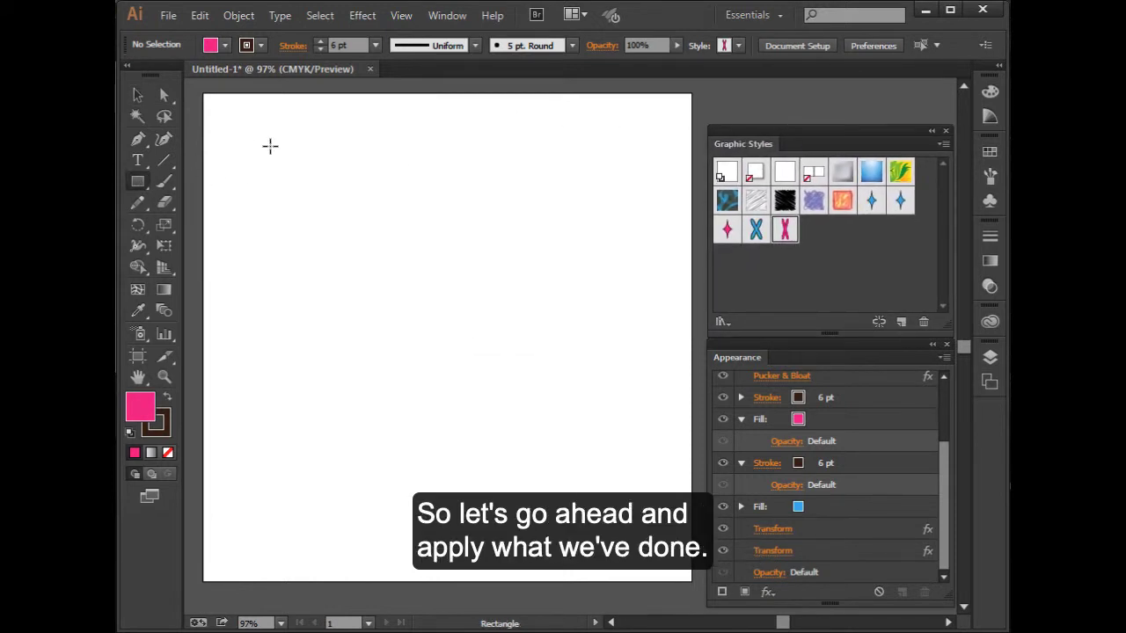
drag(272, 148, 344, 252)
drag(431, 158, 521, 297)
drag(287, 354, 399, 509)
drag(524, 403, 643, 530)
click(137, 95)
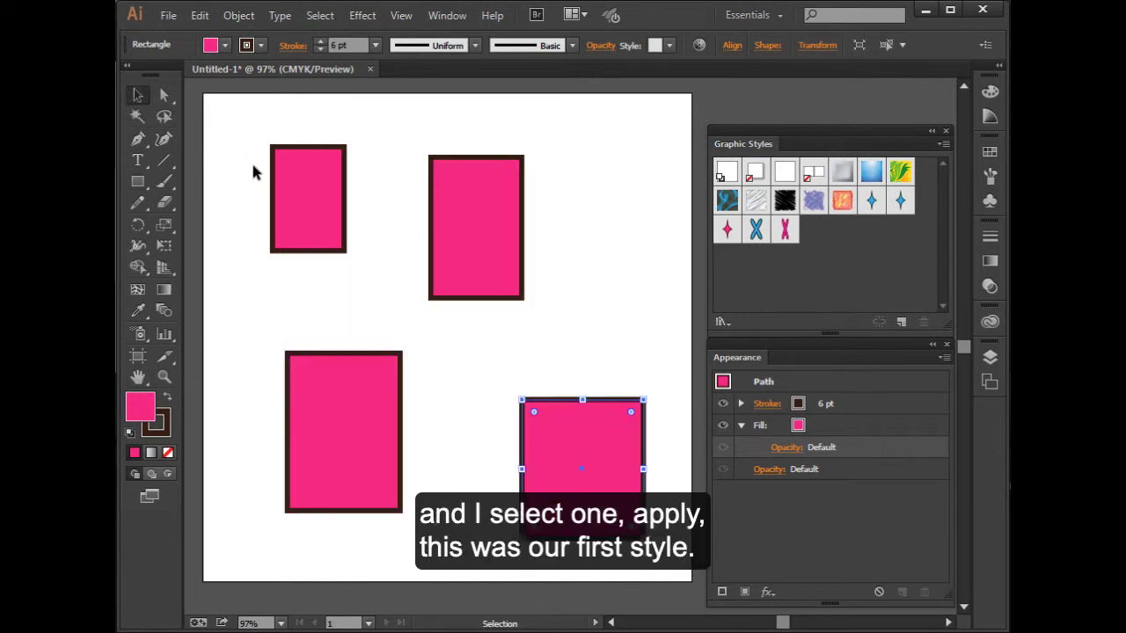
Apply the magenta star graphic style to the upper-left rectangle
click(310, 214)
click(727, 229)
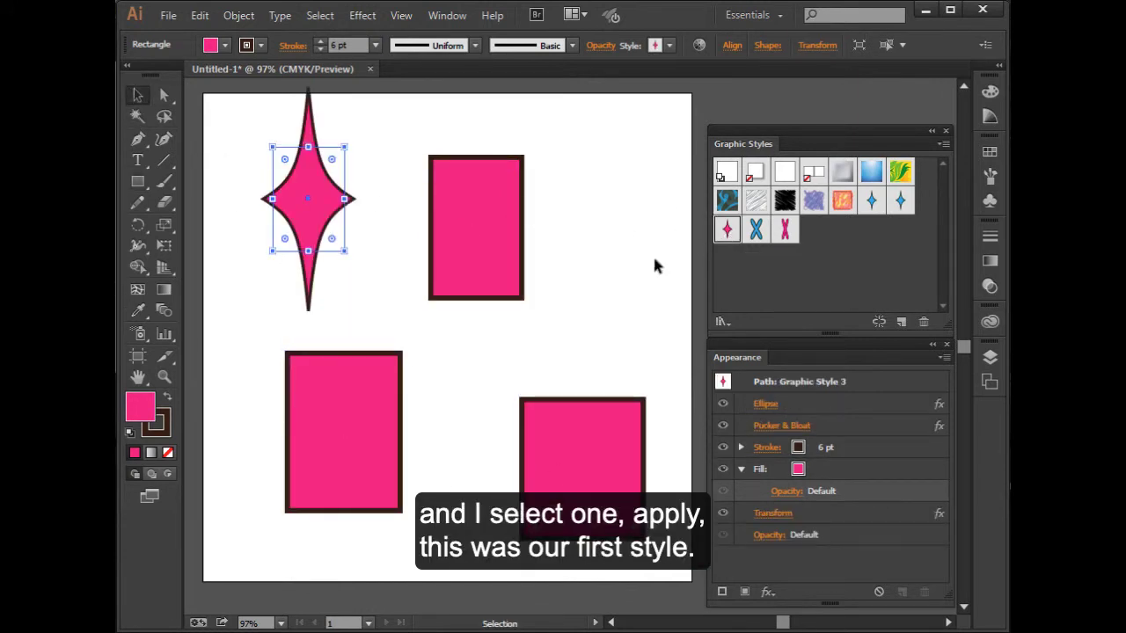
Apply the blue X graphic style to the upper-right rectangle and the merged "example" style to the lower-left rectangle
click(495, 253)
click(755, 230)
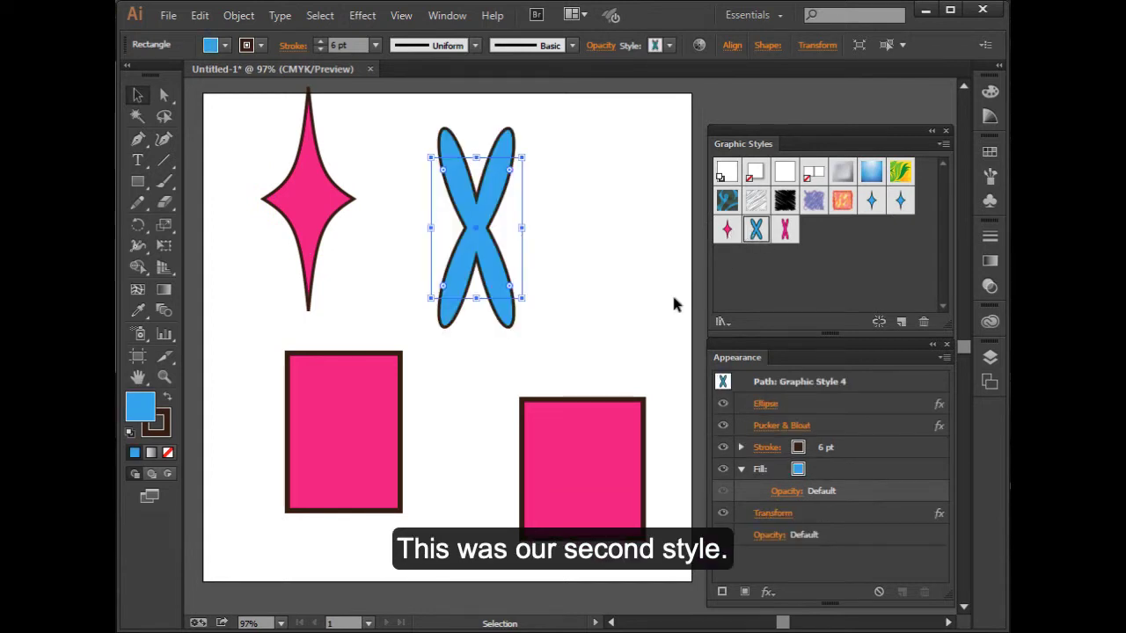
click(349, 410)
click(784, 230)
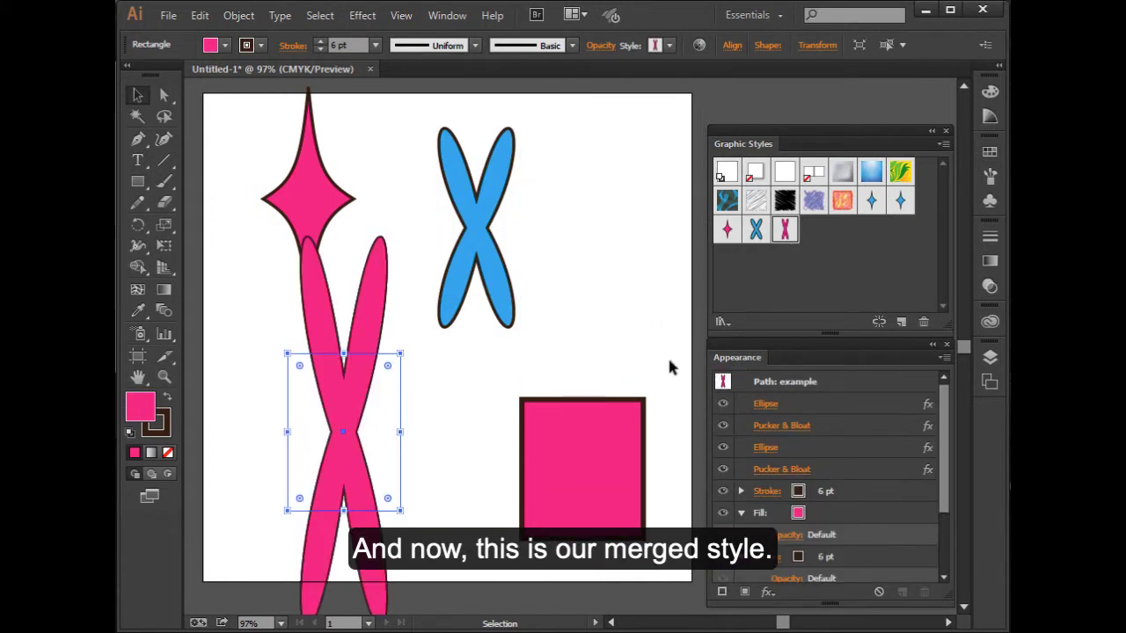
Examine the merged style's list of appearance attributes, temporarily hiding the magenta fill to check the fill beneath it
drag(944, 429, 957, 468)
drag(941, 516, 950, 543)
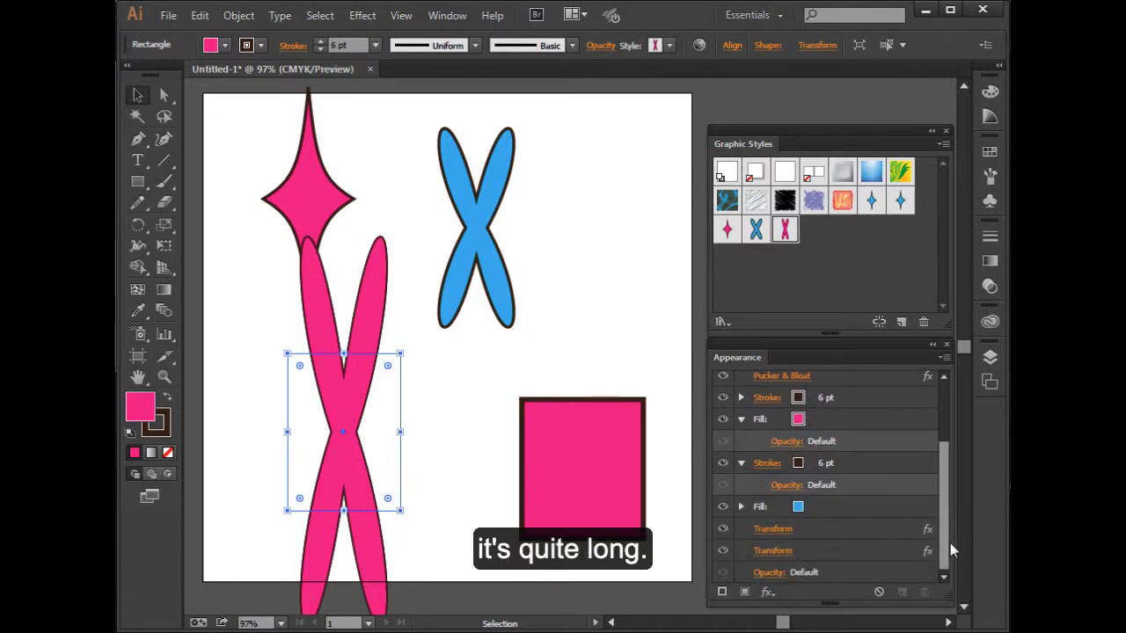
click(724, 426)
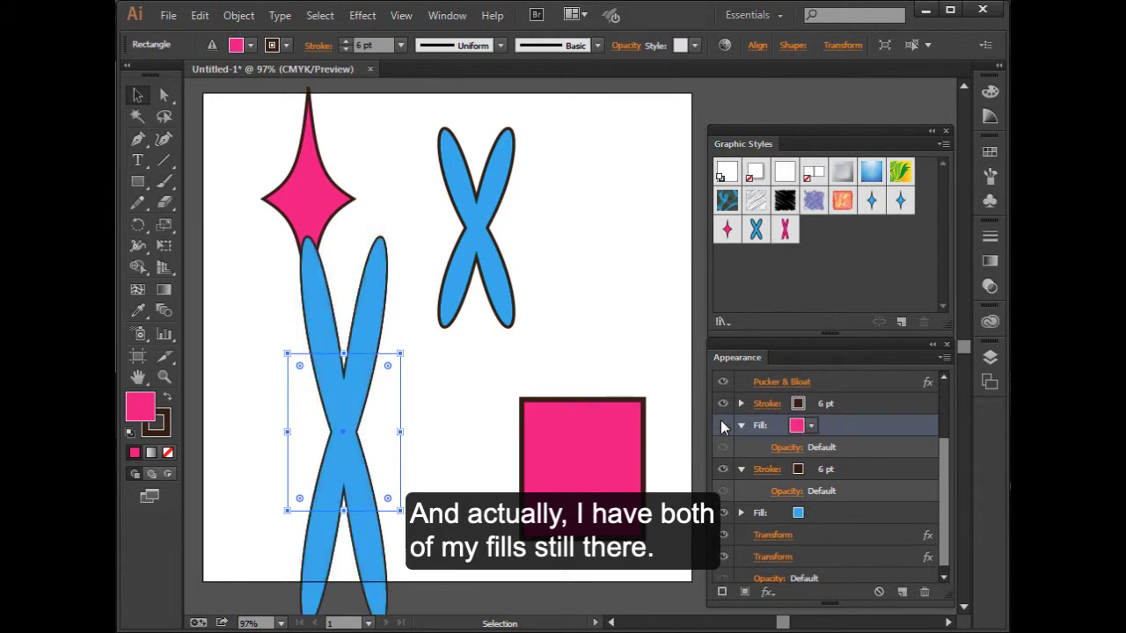
click(723, 426)
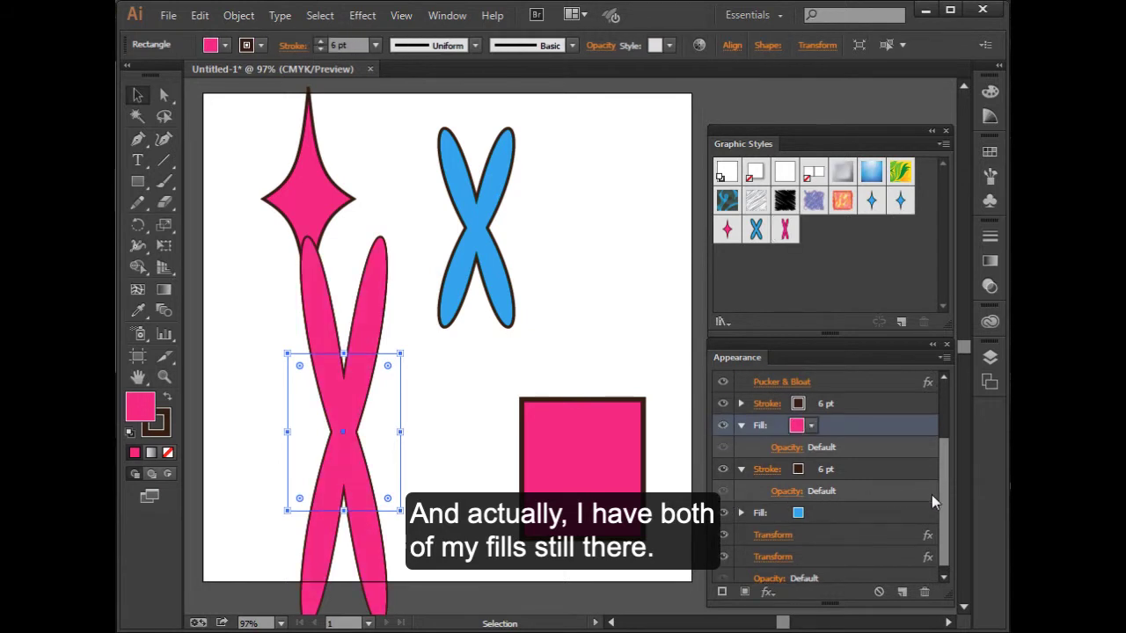
Delete the second Pucker & Bloat effect from the lower-left shape's appearance and hide its second Ellipse effect
drag(941, 501, 934, 433)
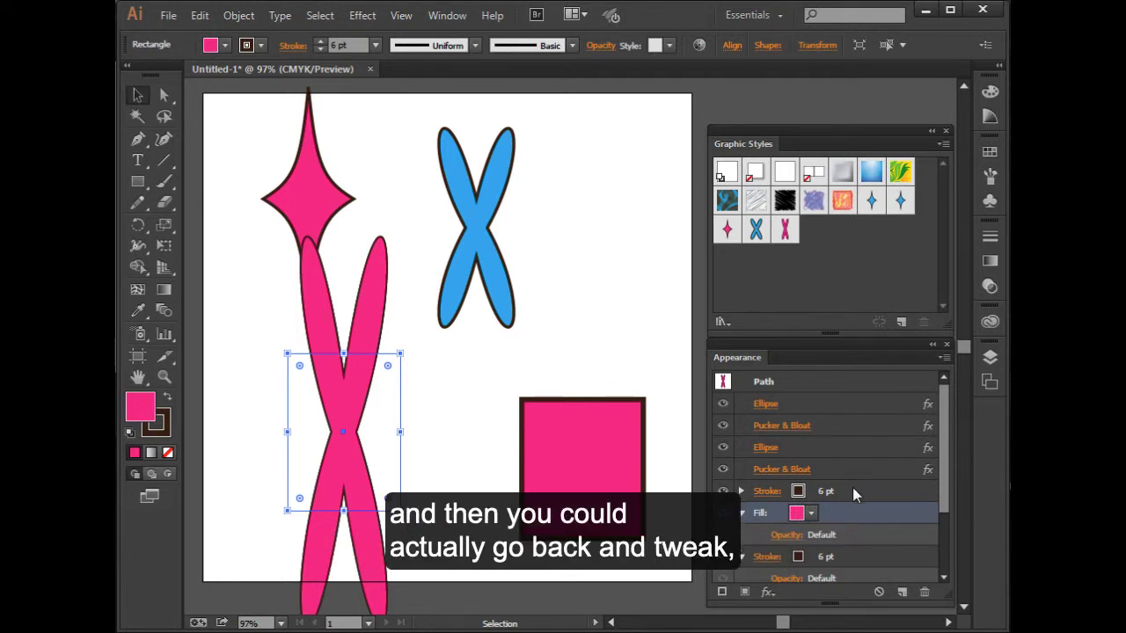
click(886, 470)
scroll(925, 554, down, 2)
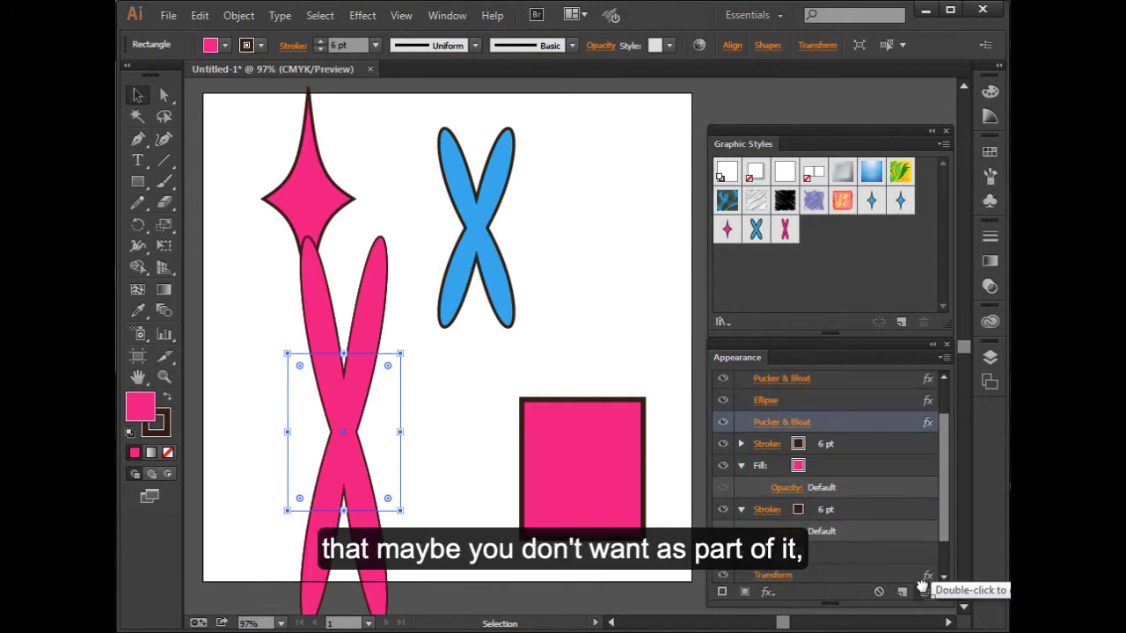
click(923, 590)
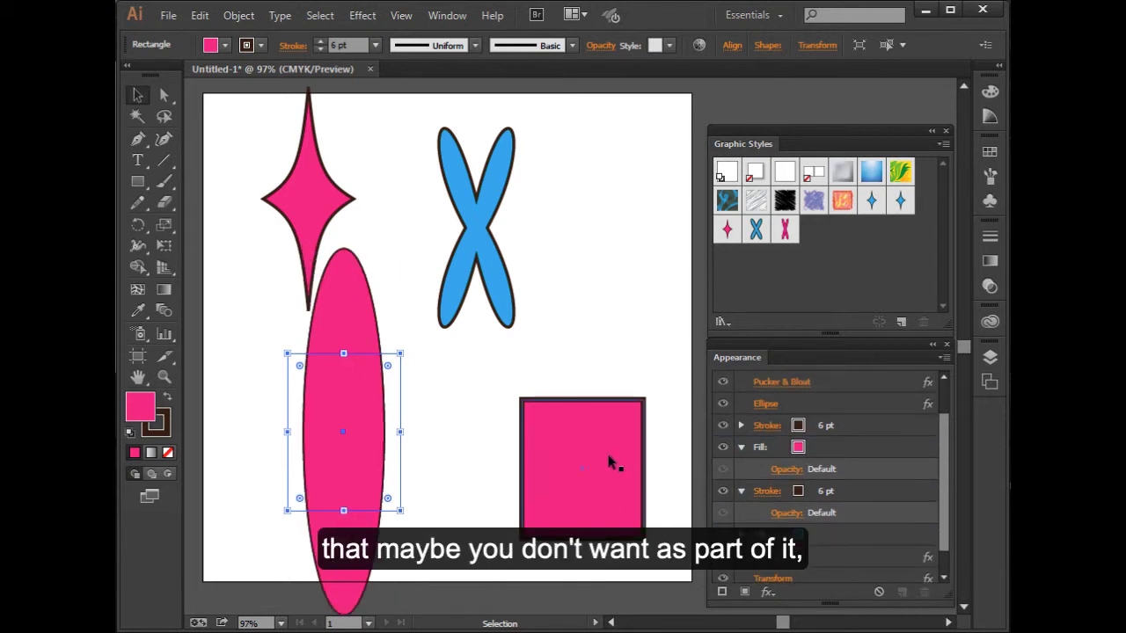
click(721, 403)
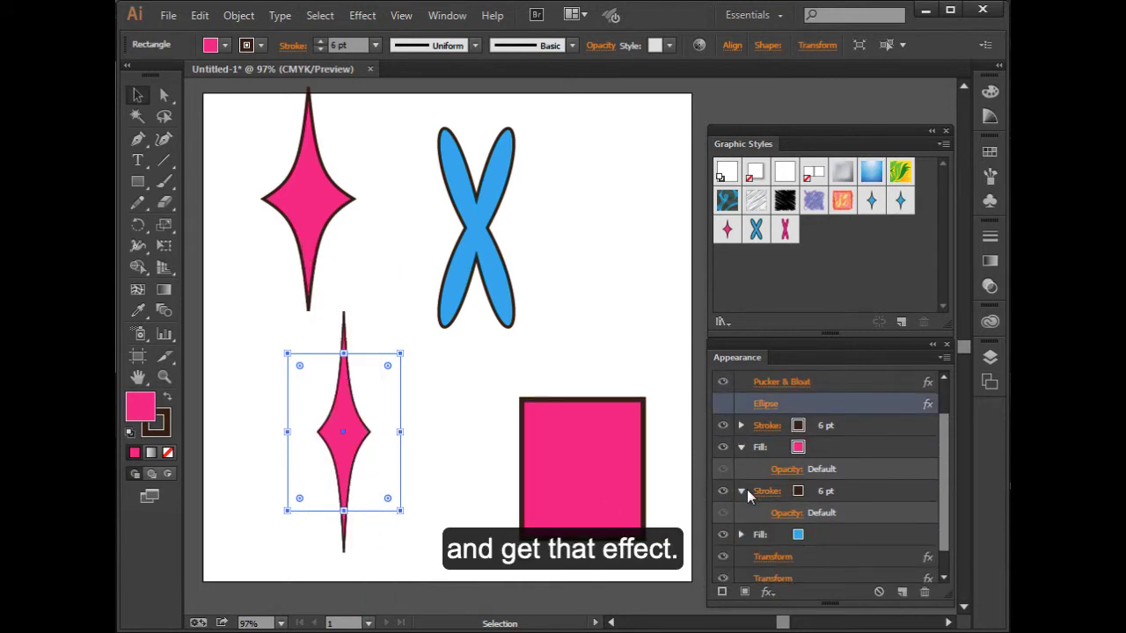